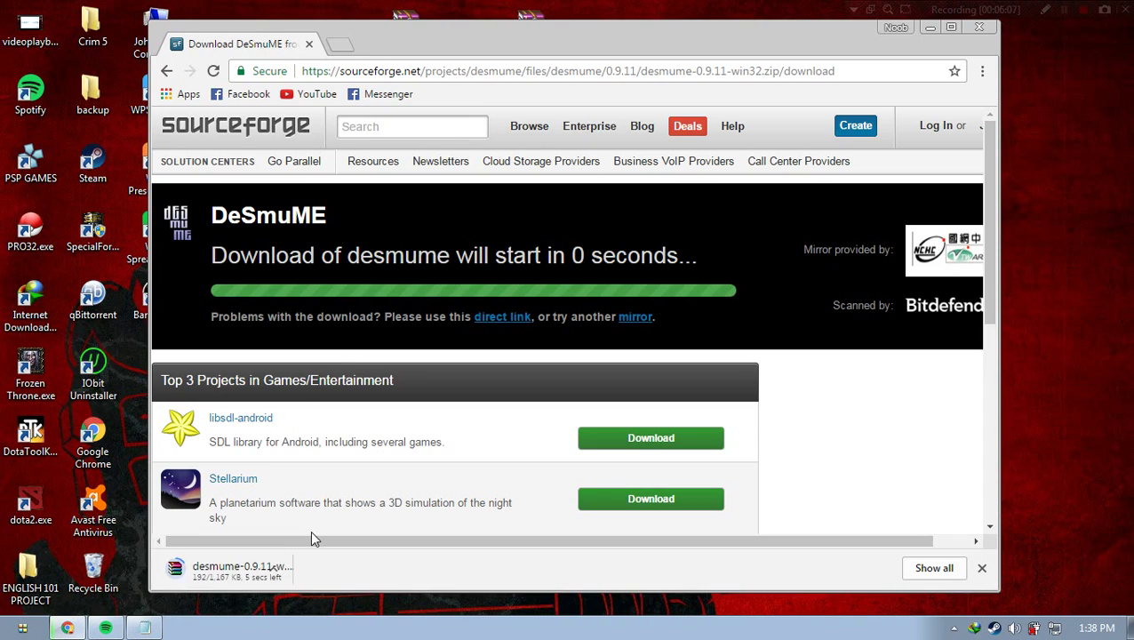
- Cancel the desmume-0.9.11-win32.zip download and minimise the browser and the note to reveal the desktop archives
right_click(263, 569)
left_click(305, 556)
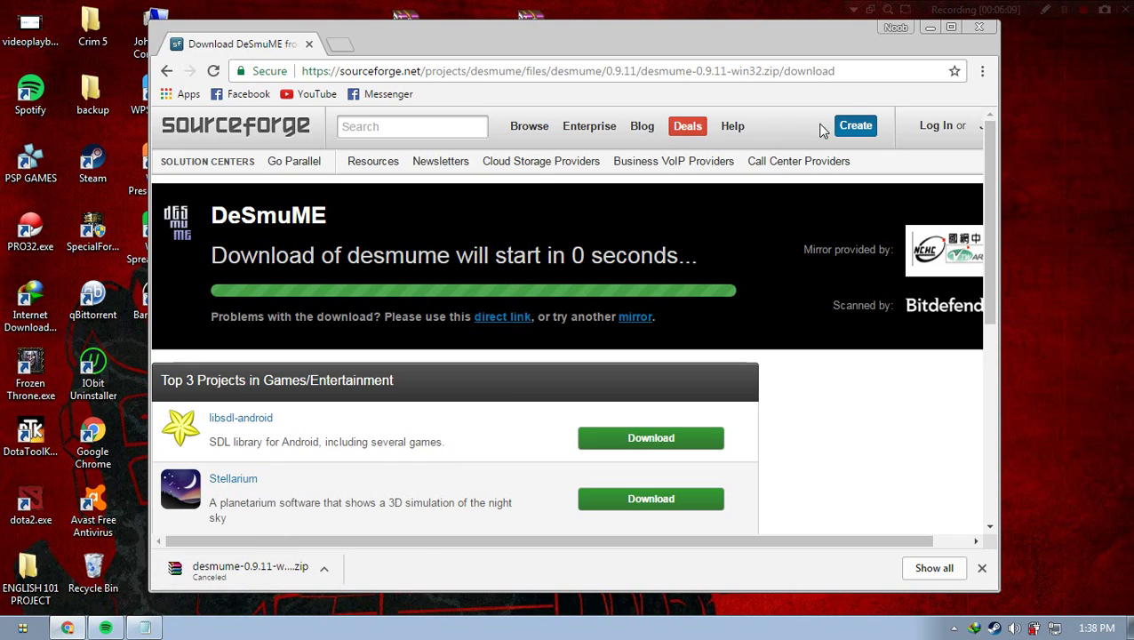
left_click(929, 28)
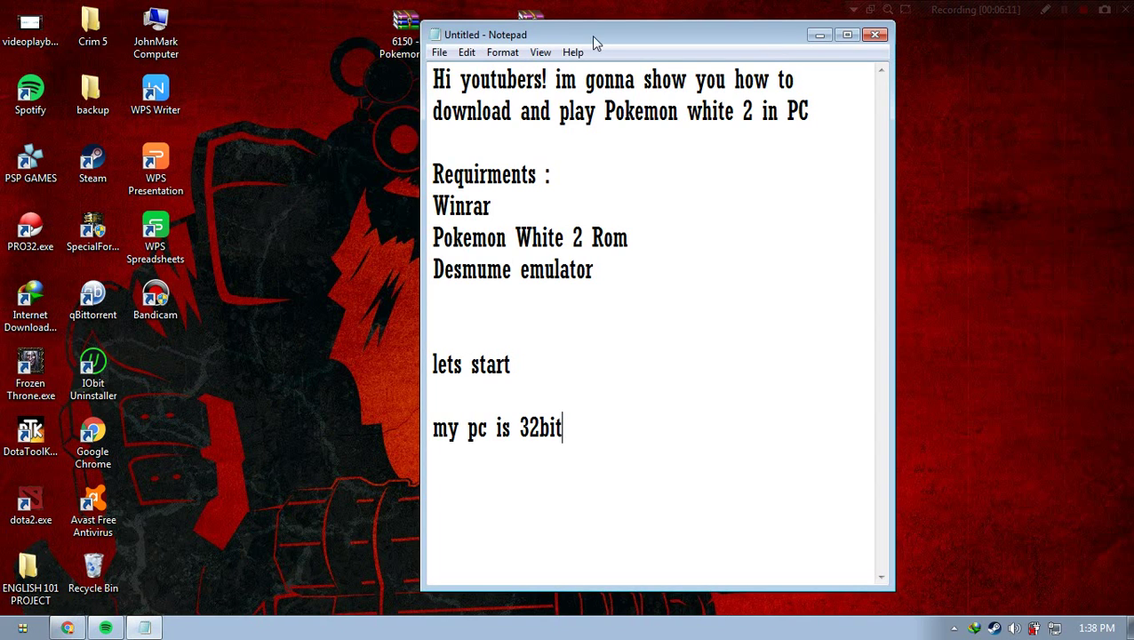
left_click(817, 34)
left_click(542, 40)
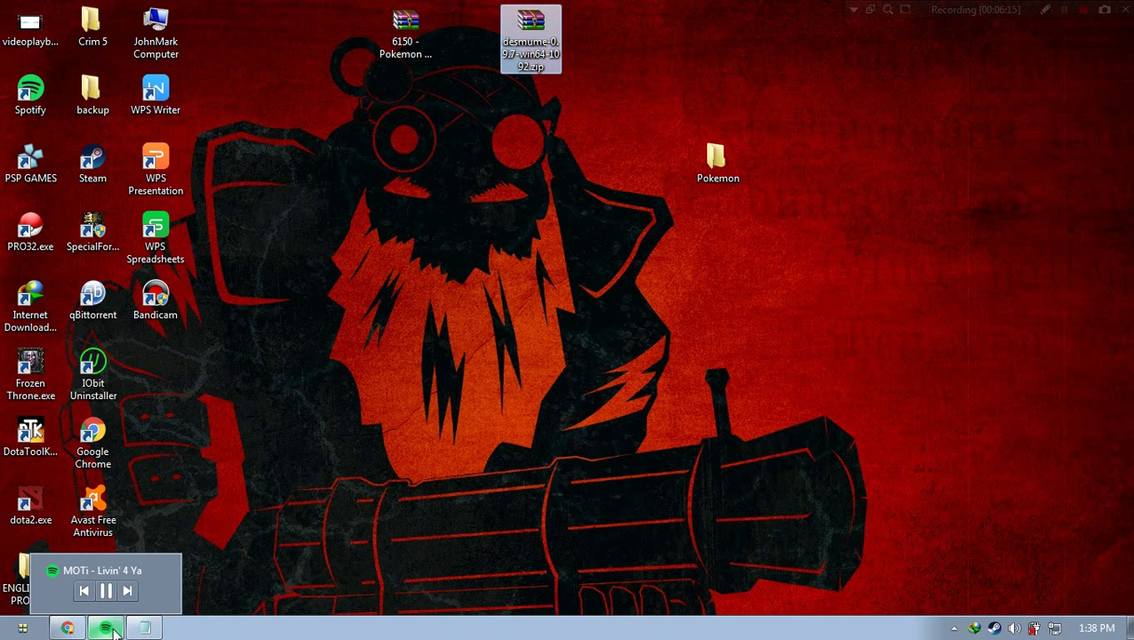
- Replace the note's last line with "after download extract desmume emulator" and erase that line again
left_click(151, 628)
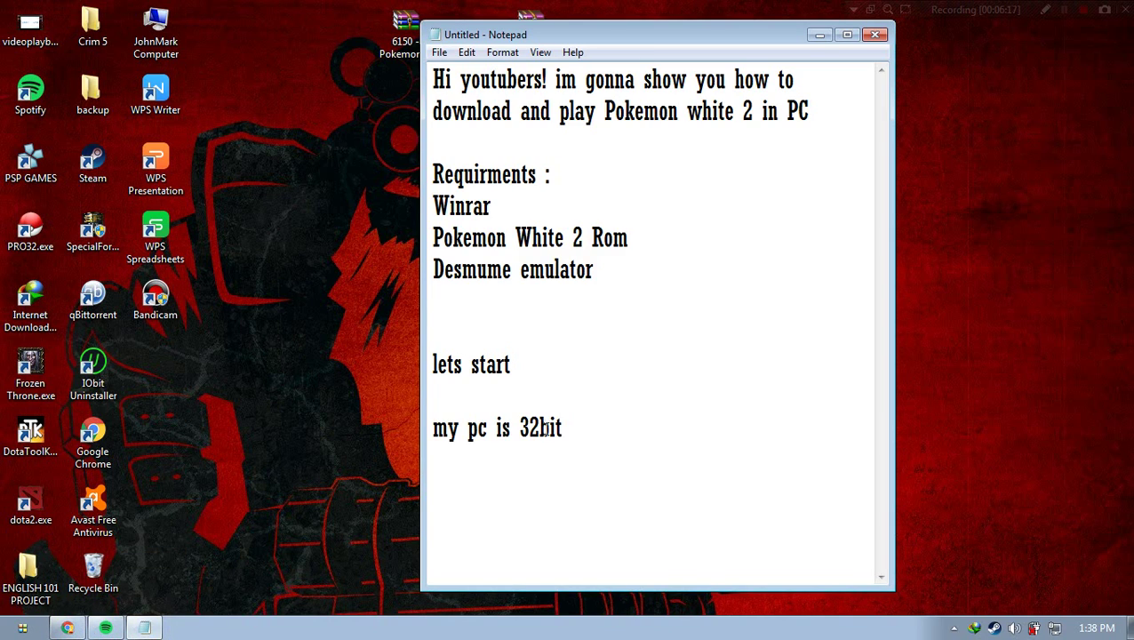
left_click_drag(561, 430, 432, 428)
type("after")
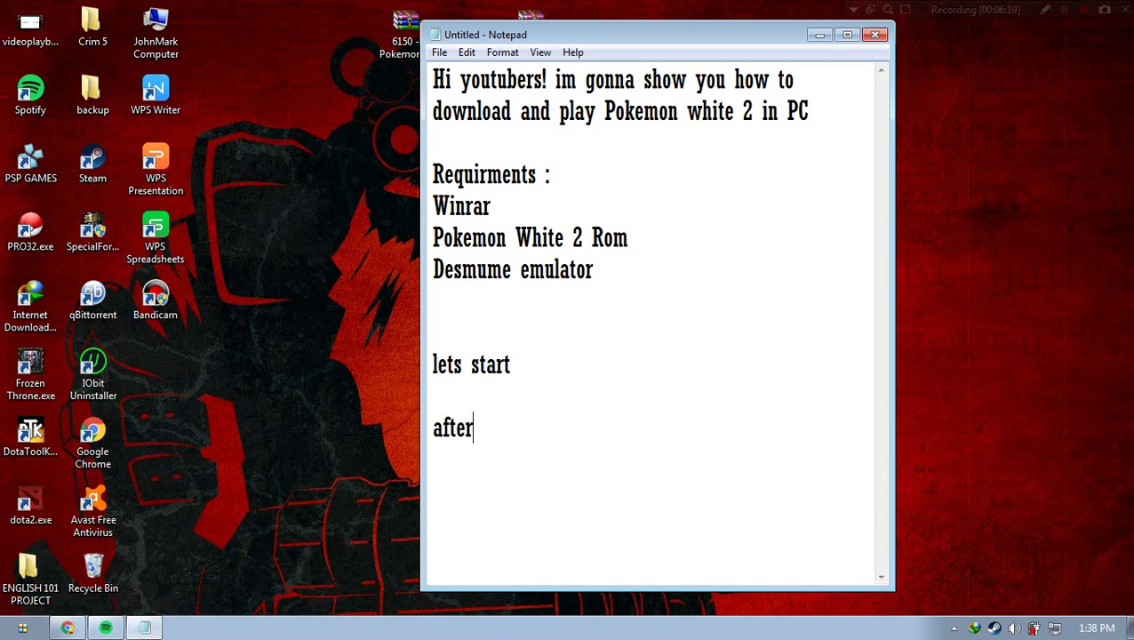
type(" dowload ")
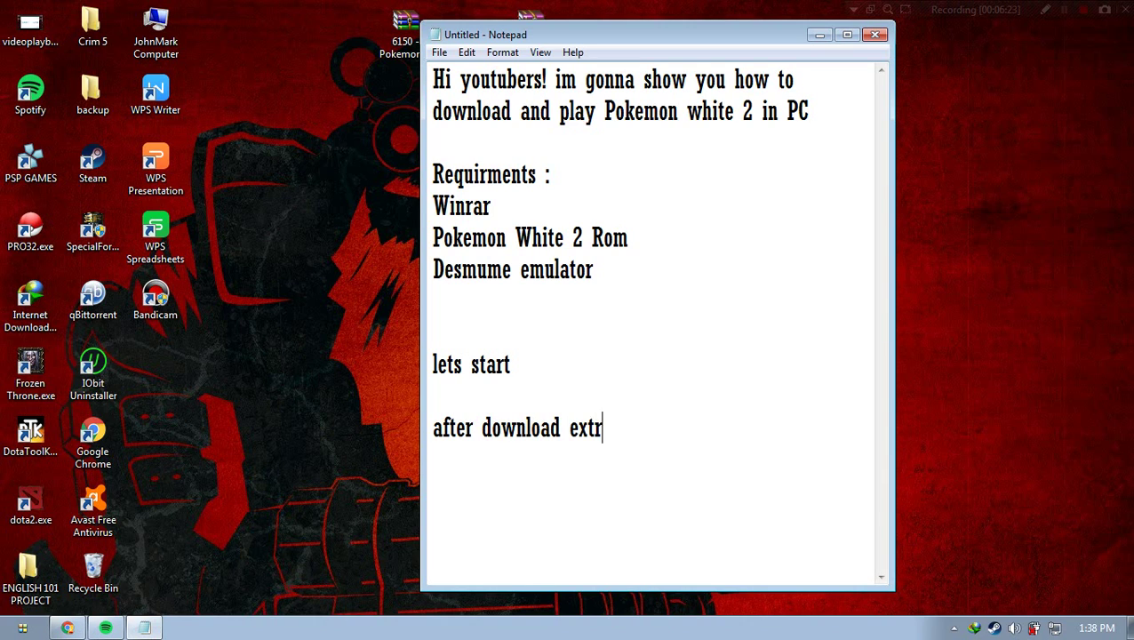
type("extract desmume emu")
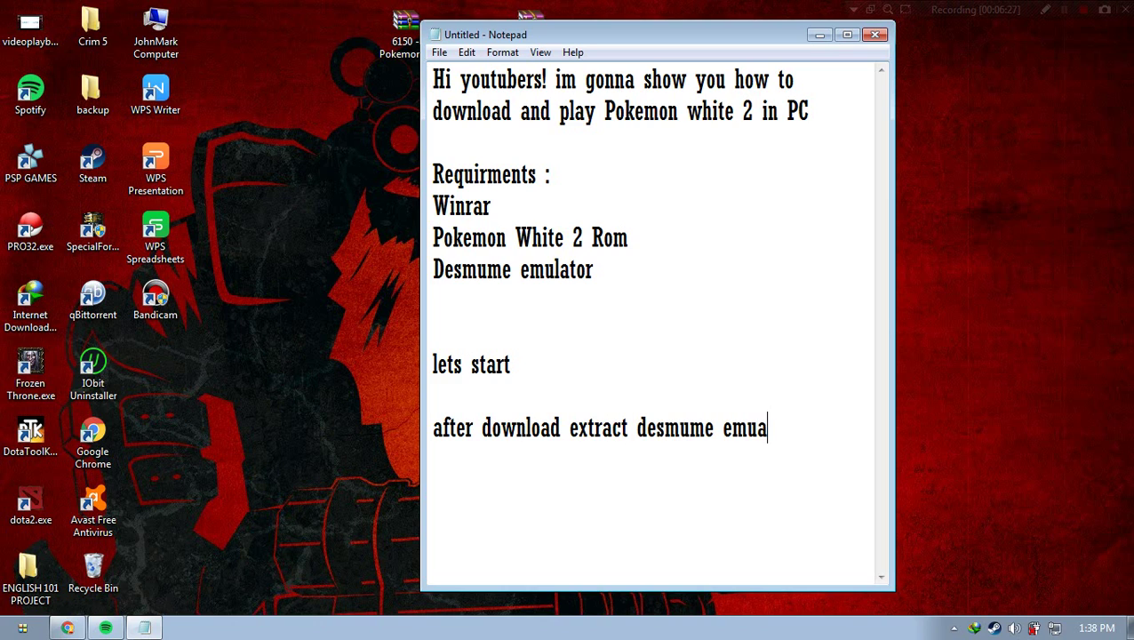
type("lato")
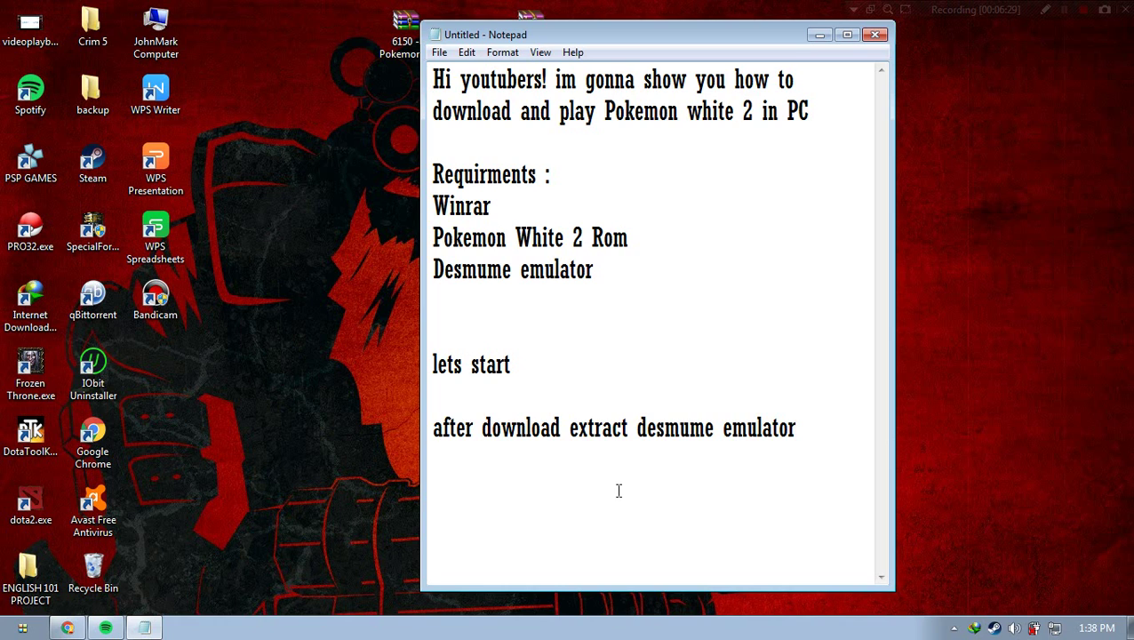
type("r")
left_click_drag(790, 418, 429, 419)
key("BackSpace")
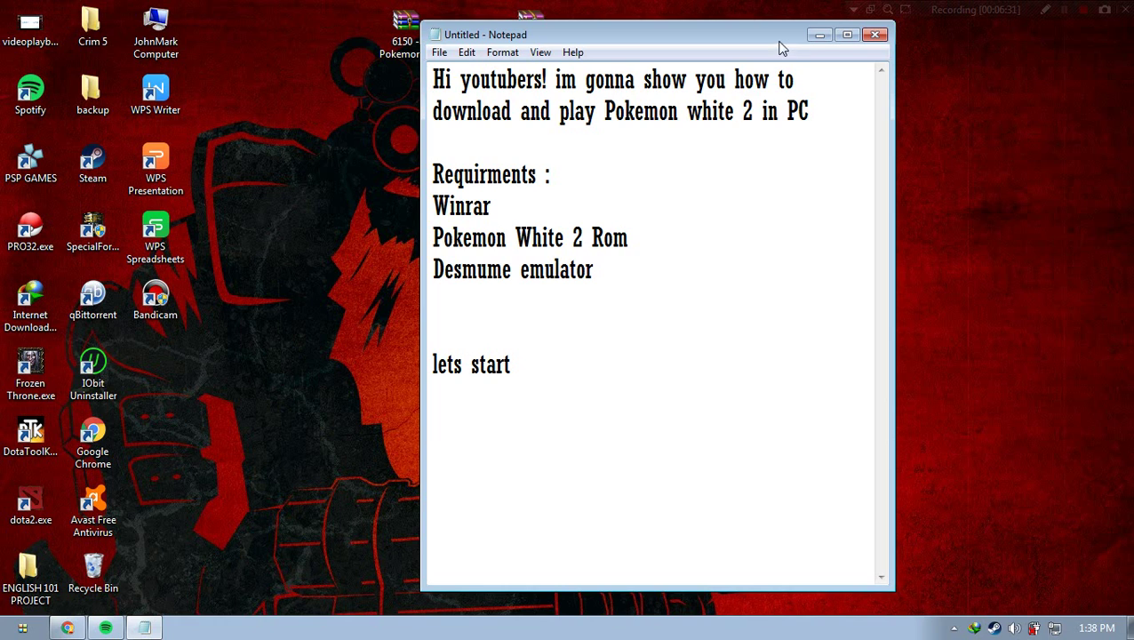
- Extract desmume-0.9.7-win64-1092.zip onto the desktop and move DeSmuME_x64.exe to a free spot away from the other icons
left_click(818, 35)
right_click(545, 39)
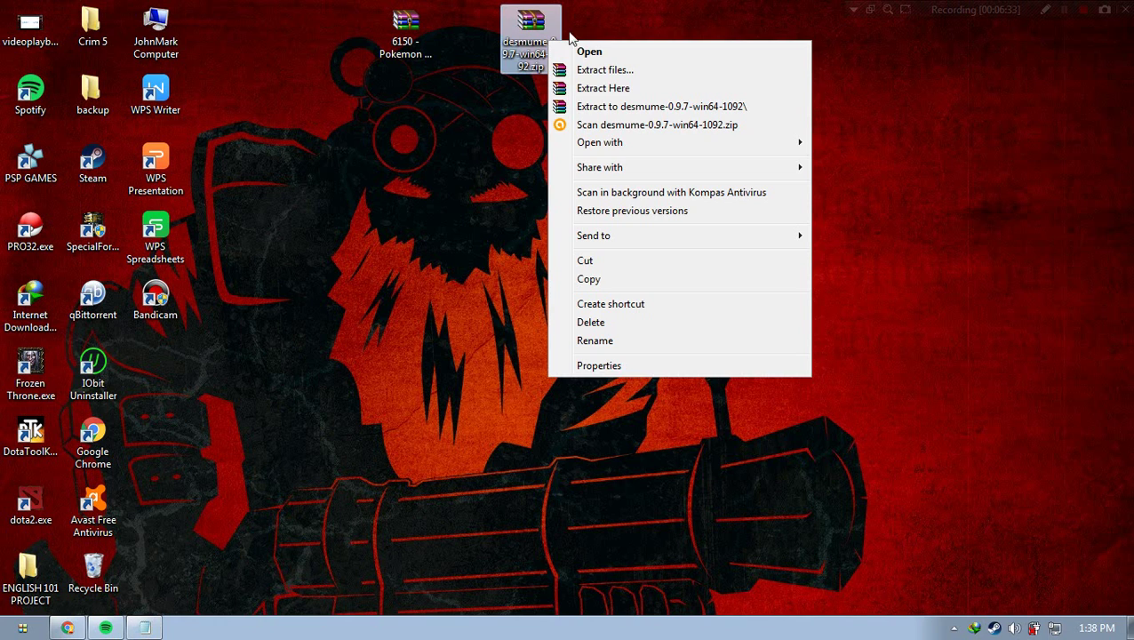
left_click(672, 90)
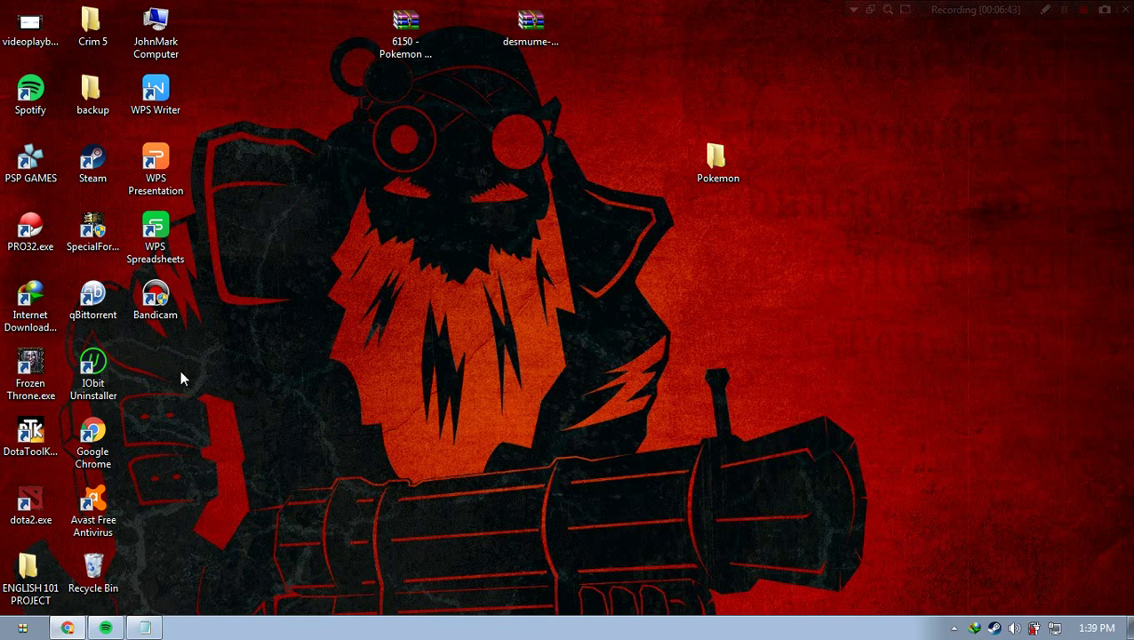
left_click_drag(173, 569, 471, 257)
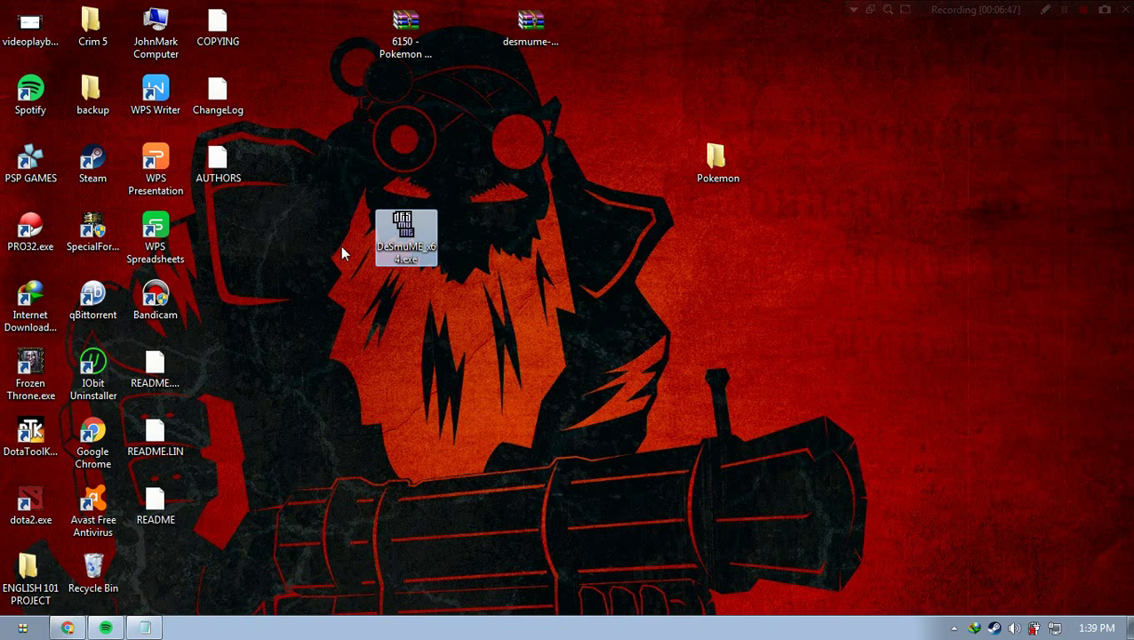
- Write "open it" as the note's last line and try to launch DeSmuME_x64.exe from the desktop
left_click(145, 627)
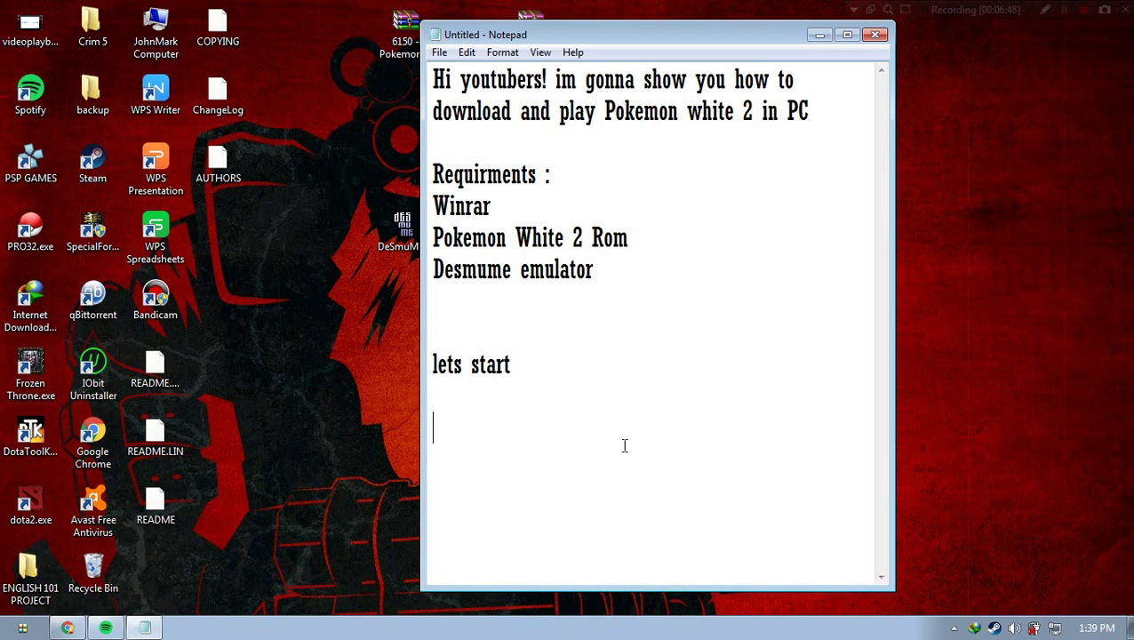
type("open it")
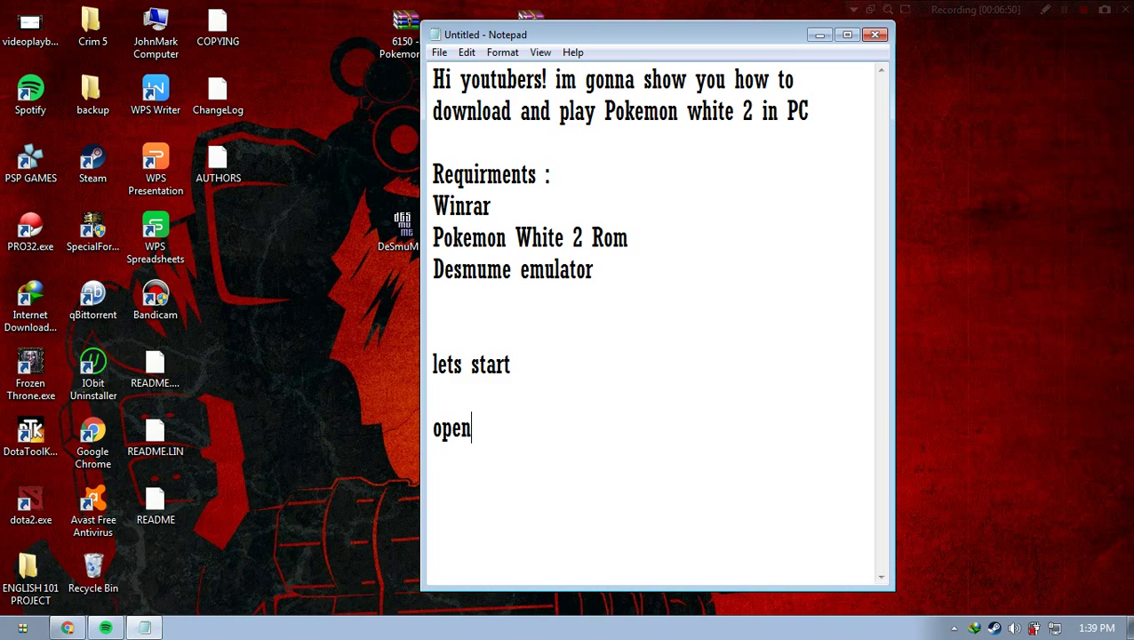
left_click(818, 35)
double_click(405, 230)
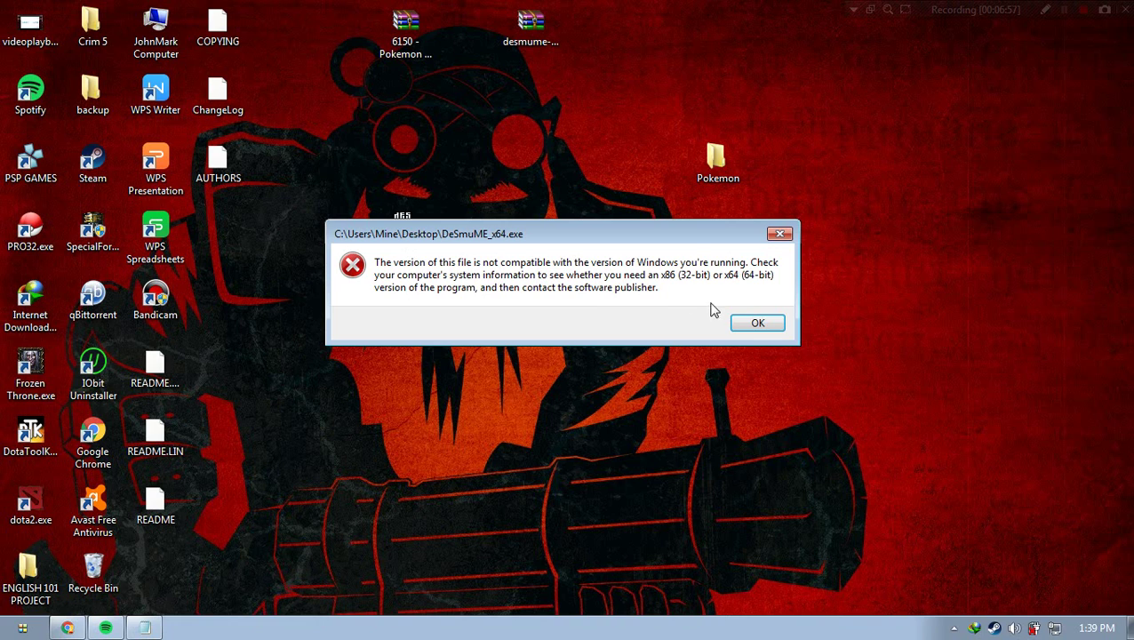
left_click(757, 325)
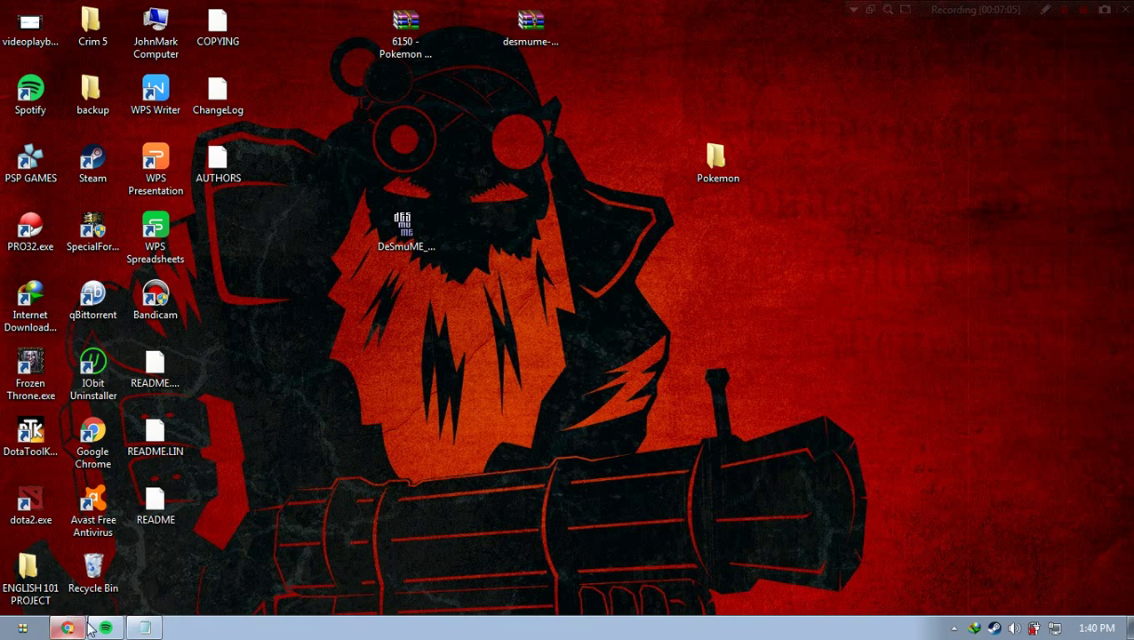
- Append "sorry wrong download" to the note's last line
left_click(144, 627)
type("orry wrong dow")
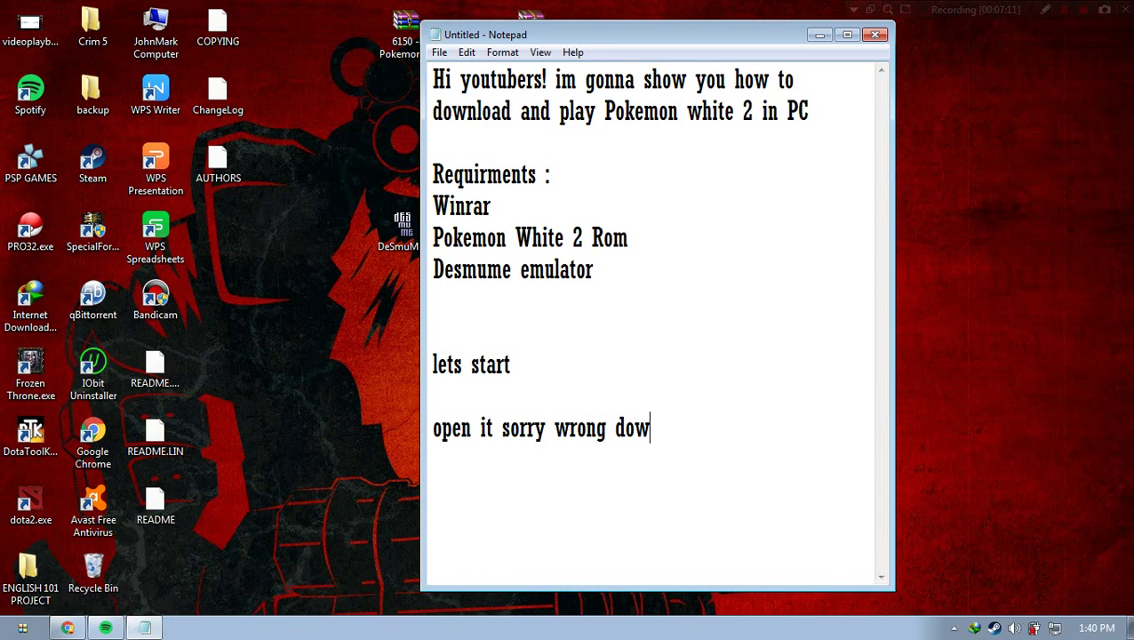
type("nload")
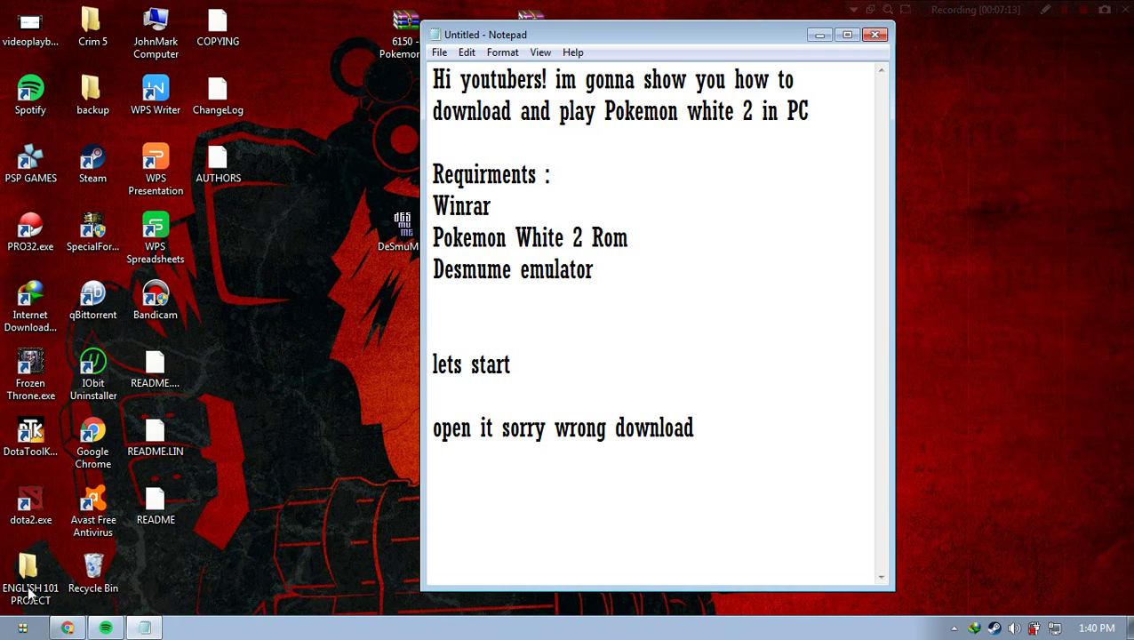
- Switch to Chrome, place the downloaded desmume-0.9.11-win32 (1).zip on the desktop, and minimise the open windows
left_click(67, 627)
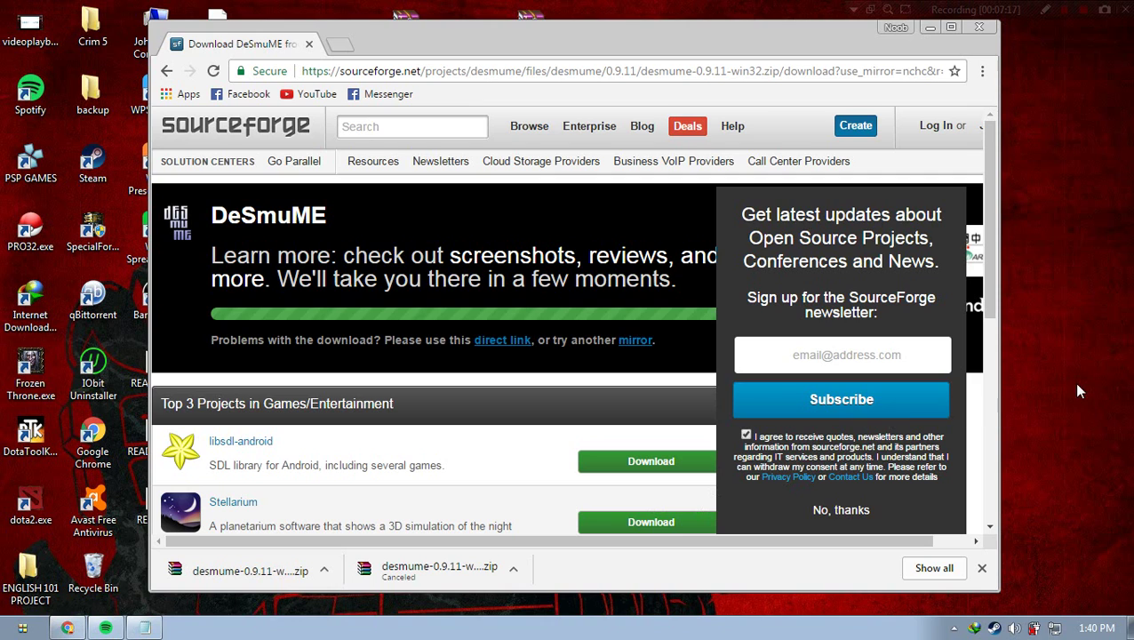
key("alt+Tab")
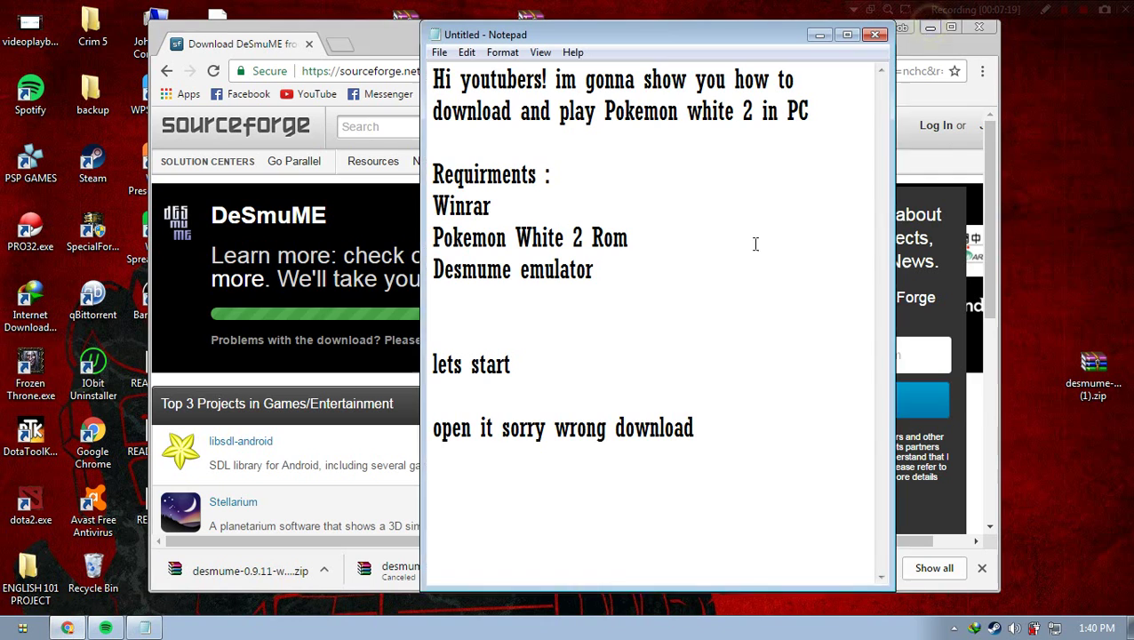
left_click(819, 35)
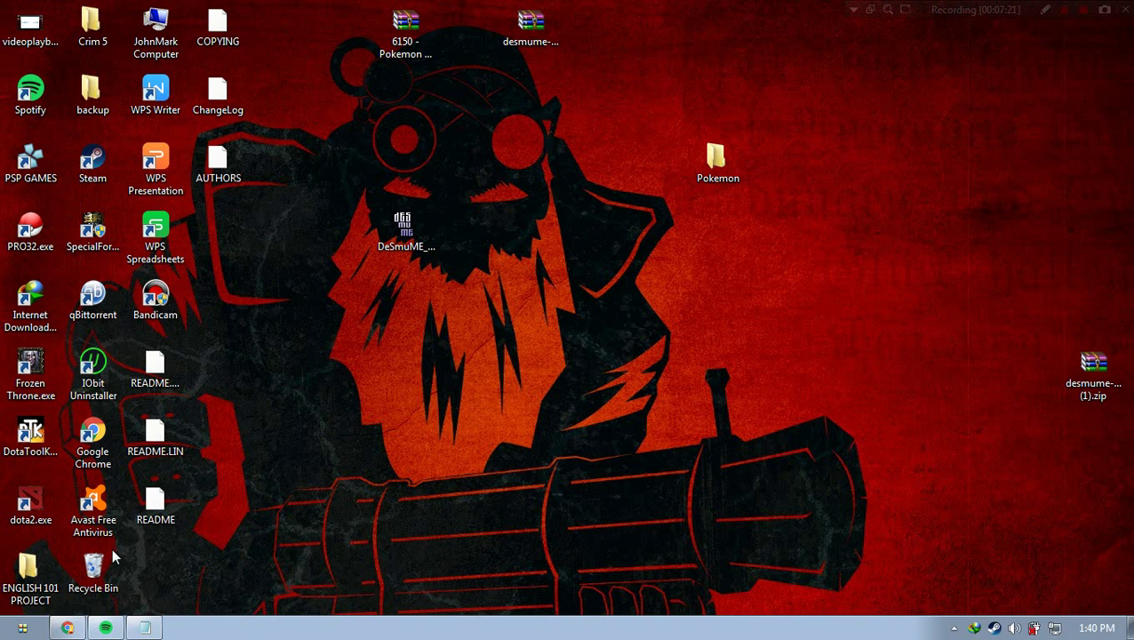
- Try to move the desmume-0.9.7-win64-1092.zip archive from the desktop to the Recycle Bin
left_click_drag(133, 544, 93, 568)
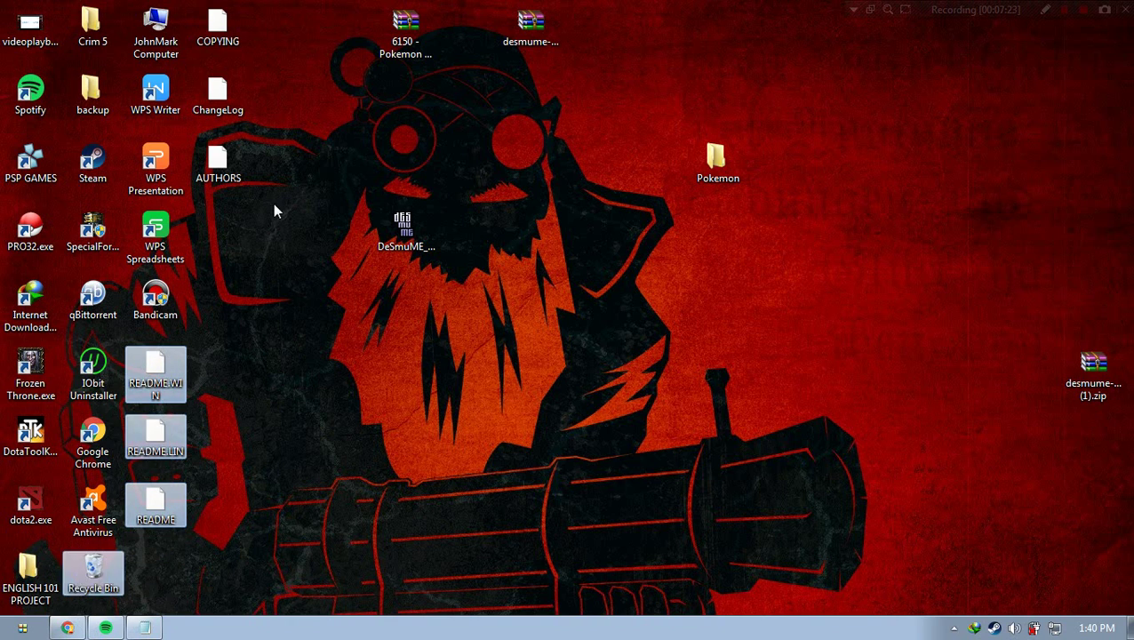
left_click_drag(518, 37, 93, 573)
left_click(615, 409)
- Move desmume-0.9.11-win32 (1).zip into the Pokemon folder on the desktop and open that folder
left_click_drag(1084, 371, 642, 282)
left_click_drag(597, 337, 717, 176)
double_click(720, 176)
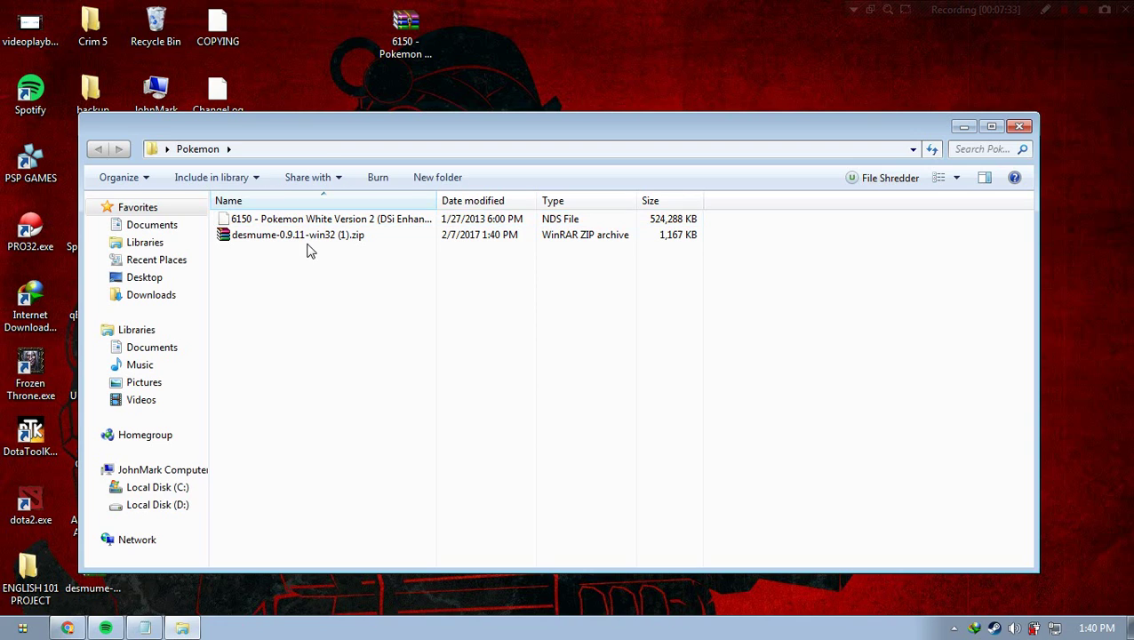
- Extract desmume-0.9.11-win32 (1).zip directly into the Pokemon folder
double_click(304, 236)
right_click(324, 254)
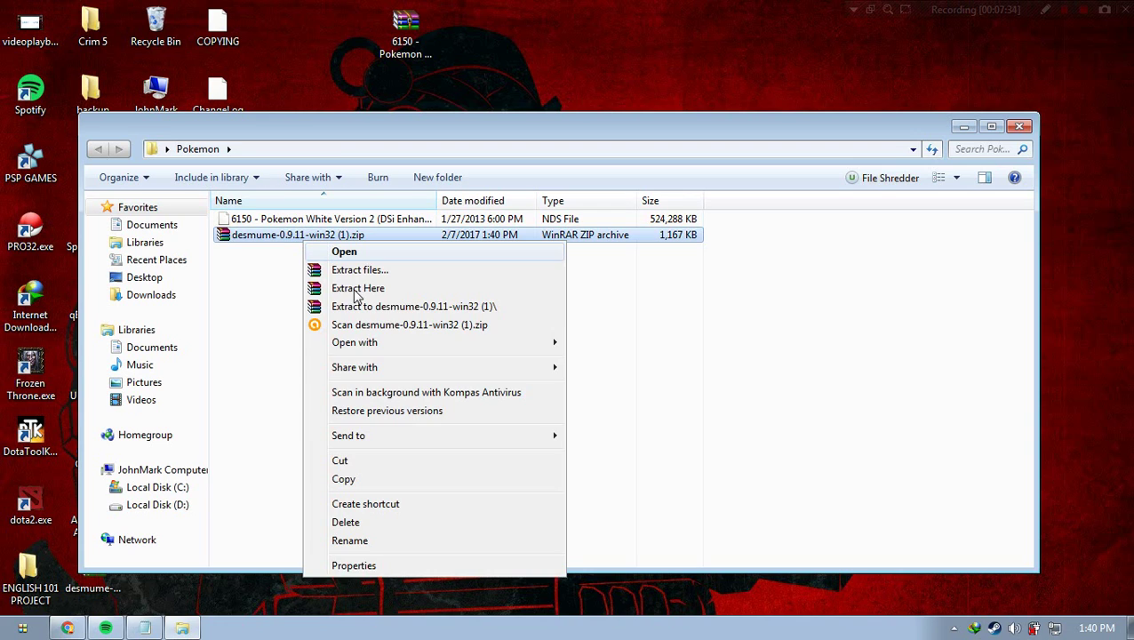
left_click(356, 290)
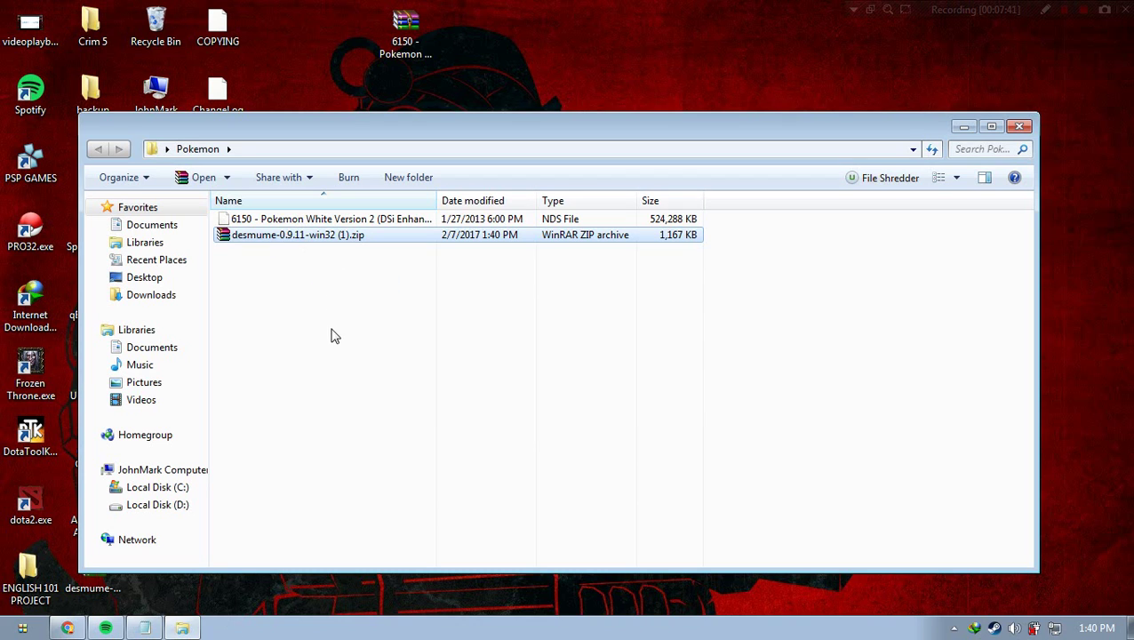
- Launch DeSmuME_0.9.11_x86.exe from the Pokemon folder and move the emulator window over the folder window
double_click(293, 298)
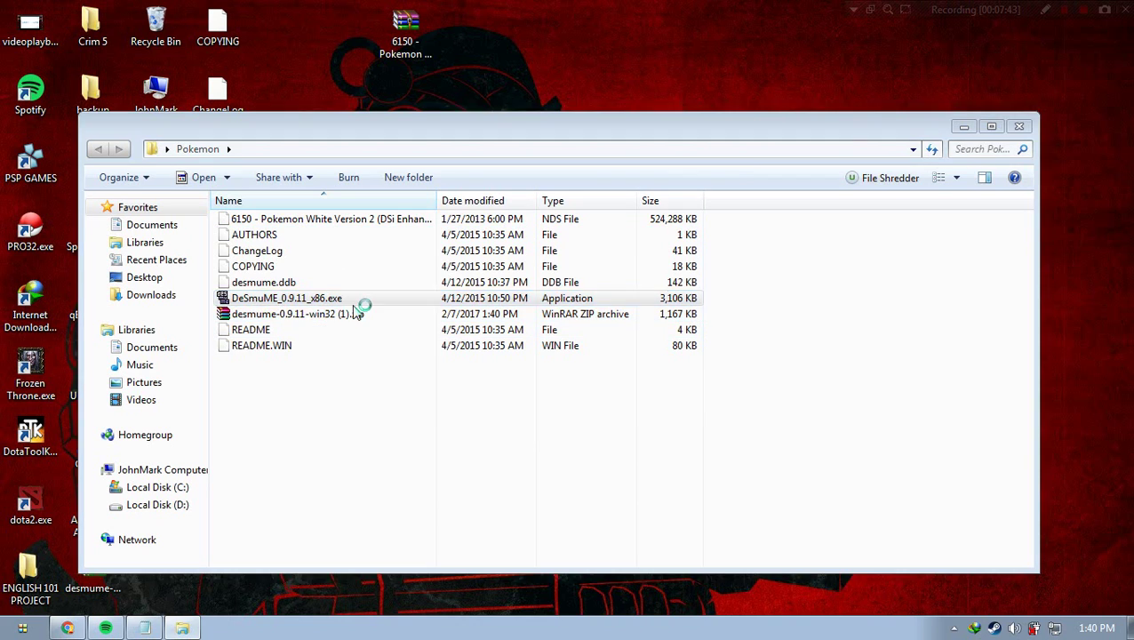
left_click(607, 330)
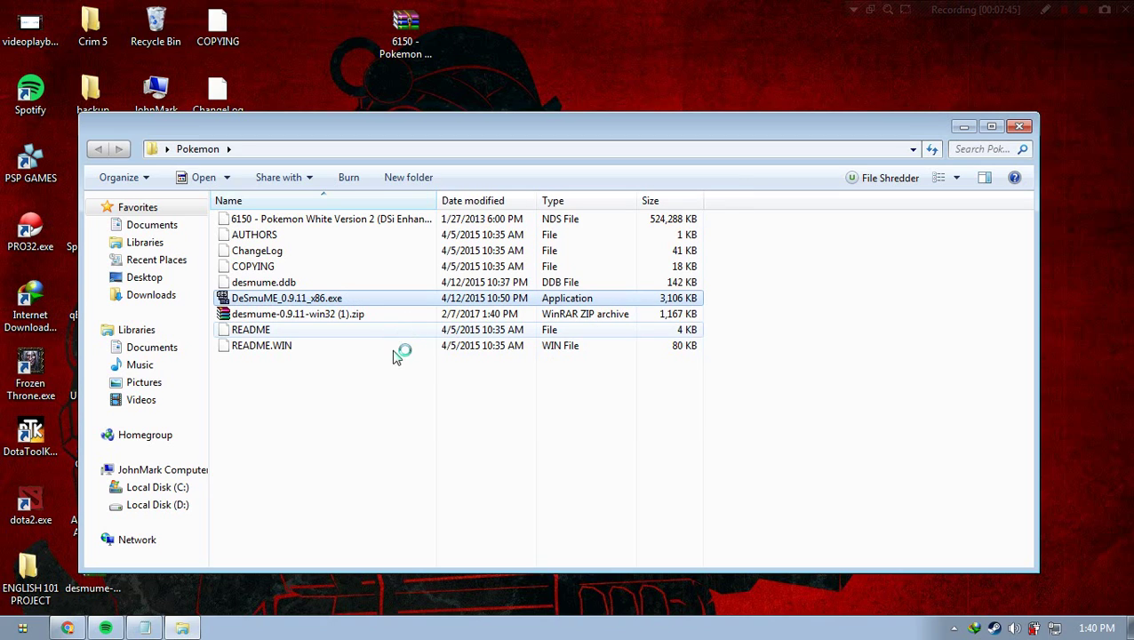
mouse_move(153, 626)
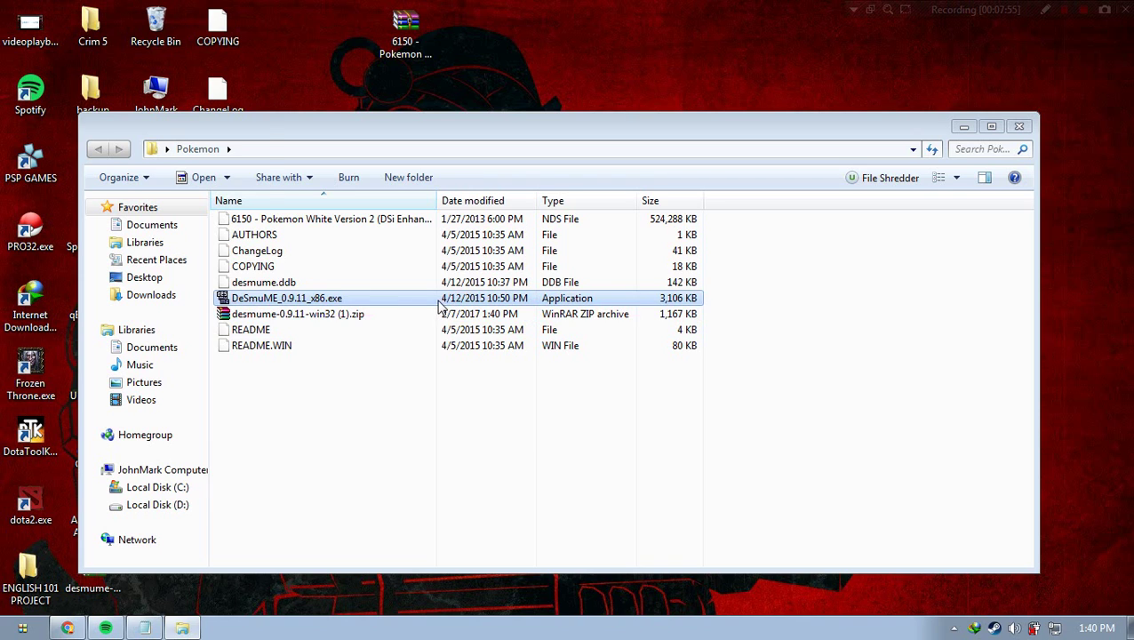
left_click_drag(160, 62, 673, 127)
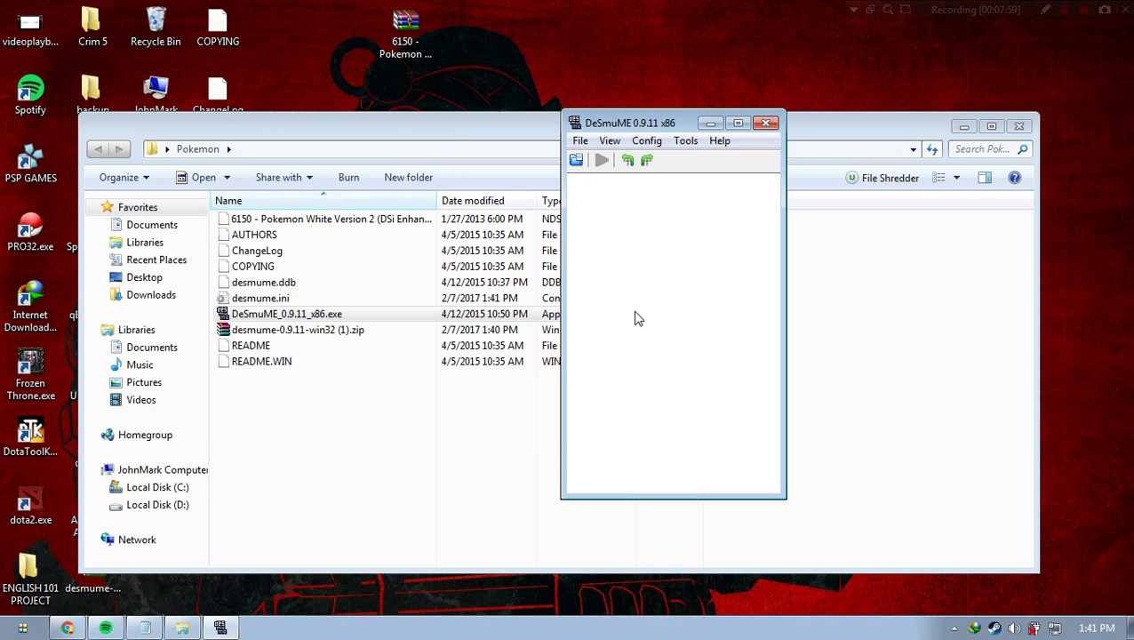
- Replace the note's last line with "follow my step :D" and minimise the note
left_click(146, 622)
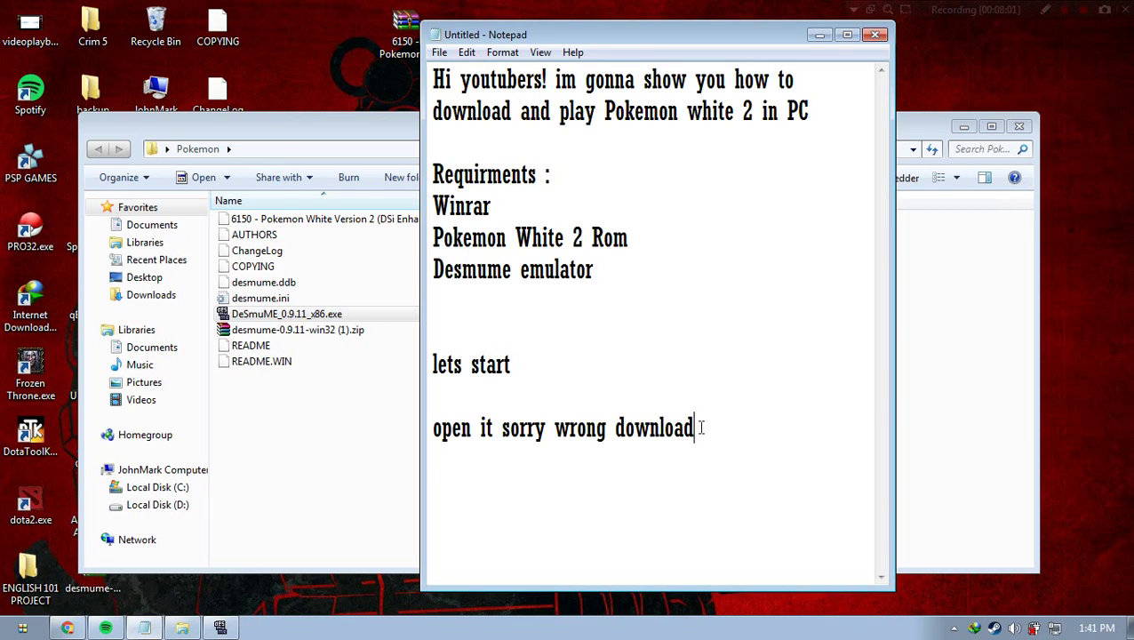
key("shift+Up")
type("fol")
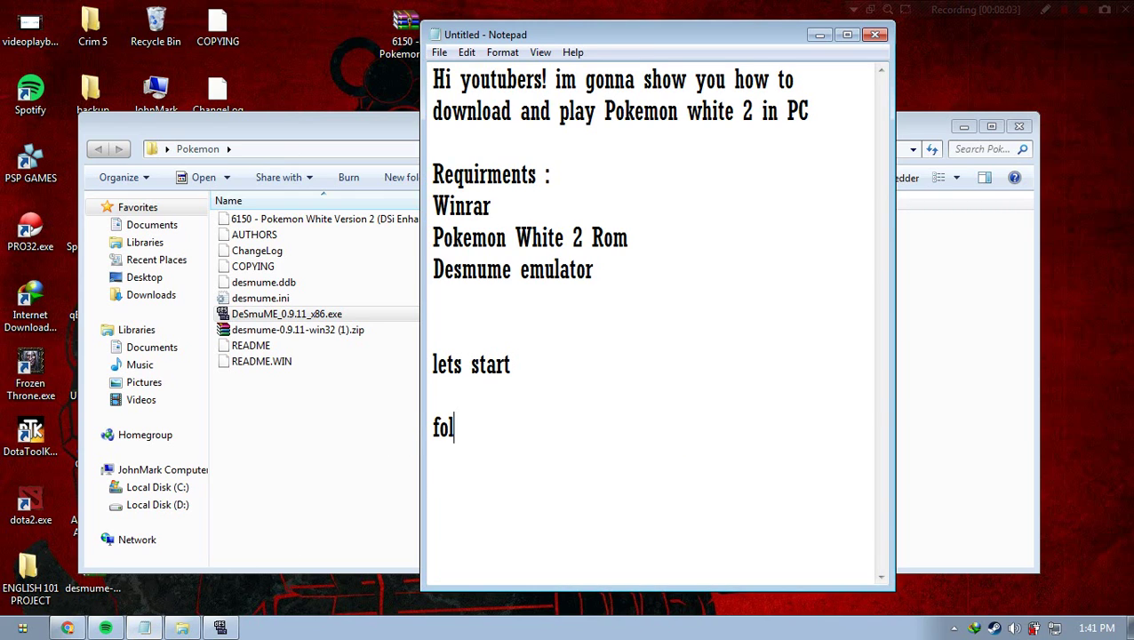
type("low my step :D")
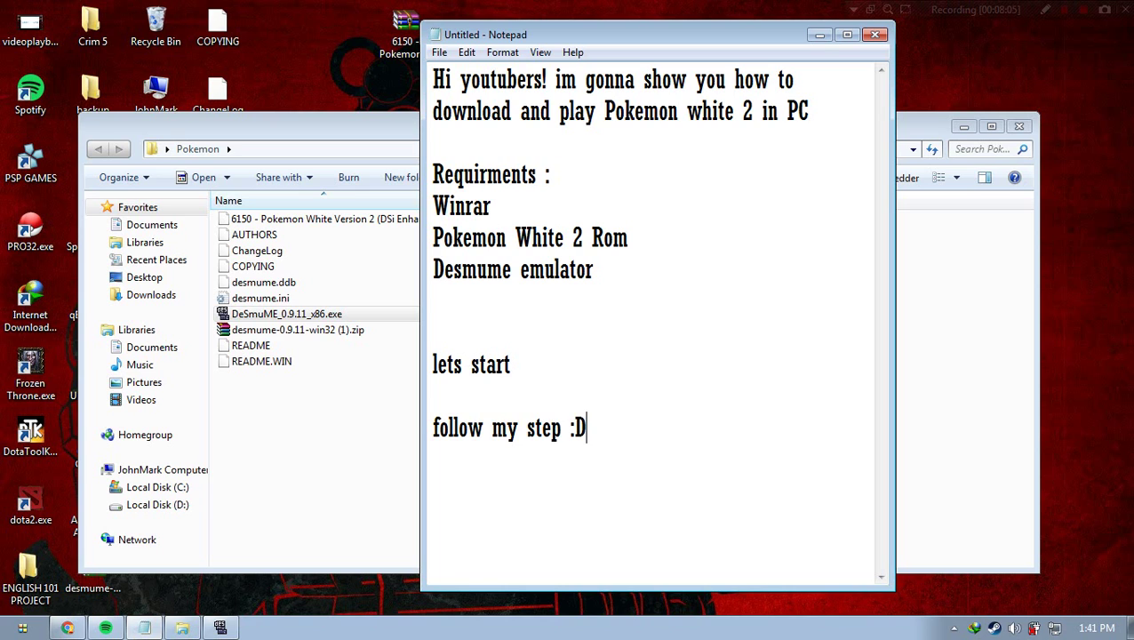
left_click(818, 35)
- Load the 6150 - Pokemon White Version 2 .nds ROM from the Pokemon folder on the desktop into the emulator
left_click(579, 141)
left_click(582, 143)
left_click(624, 161)
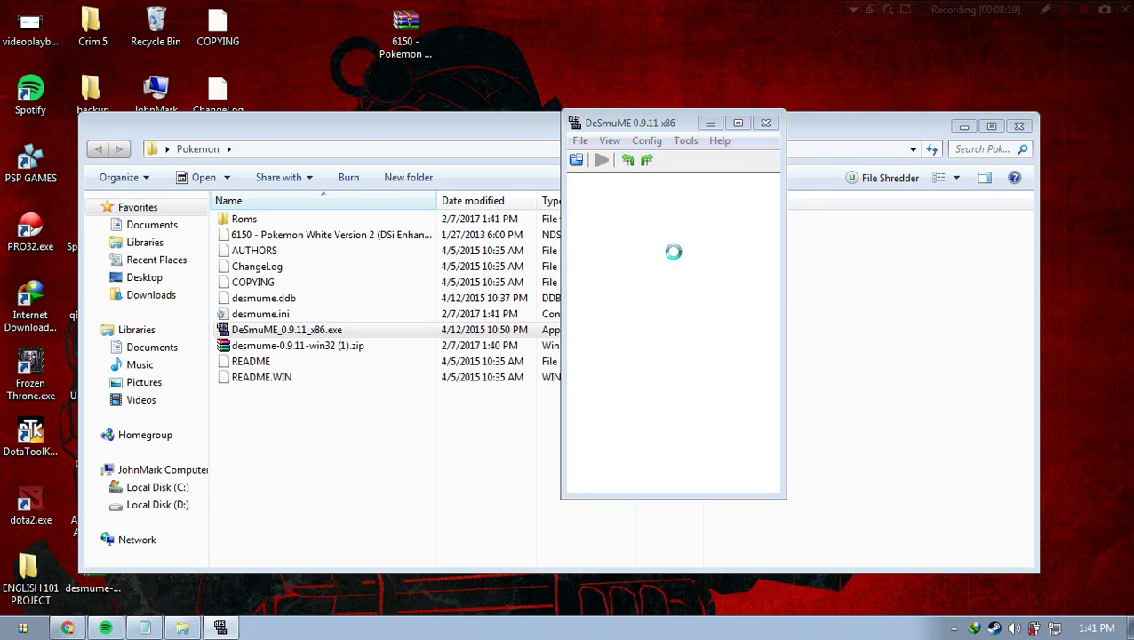
key("ctrl+o")
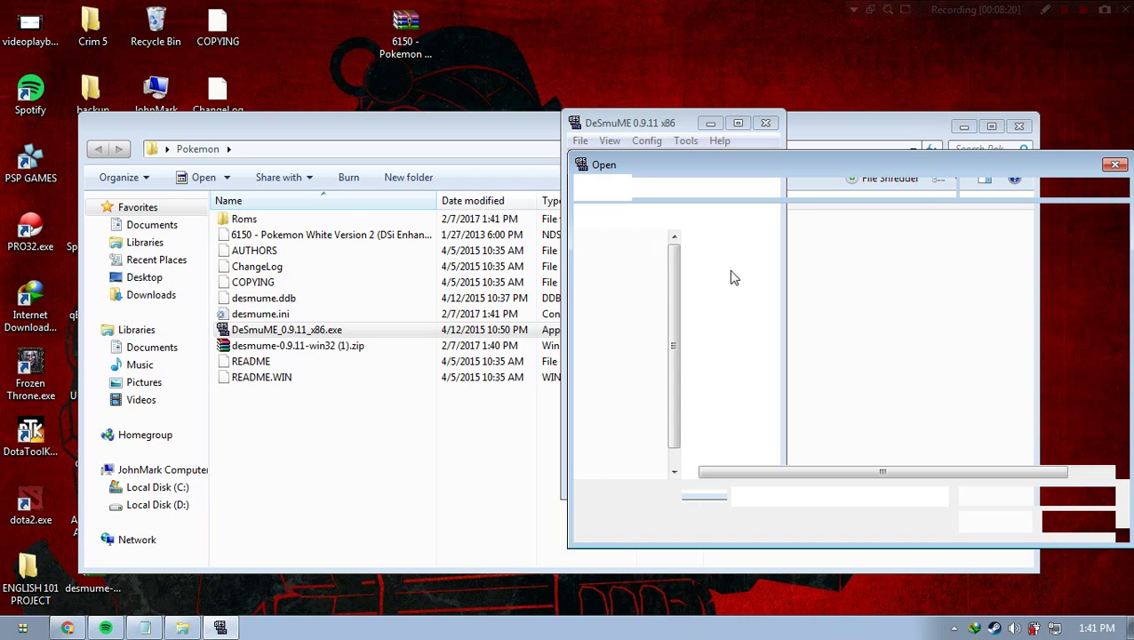
left_click_drag(791, 171, 608, 173)
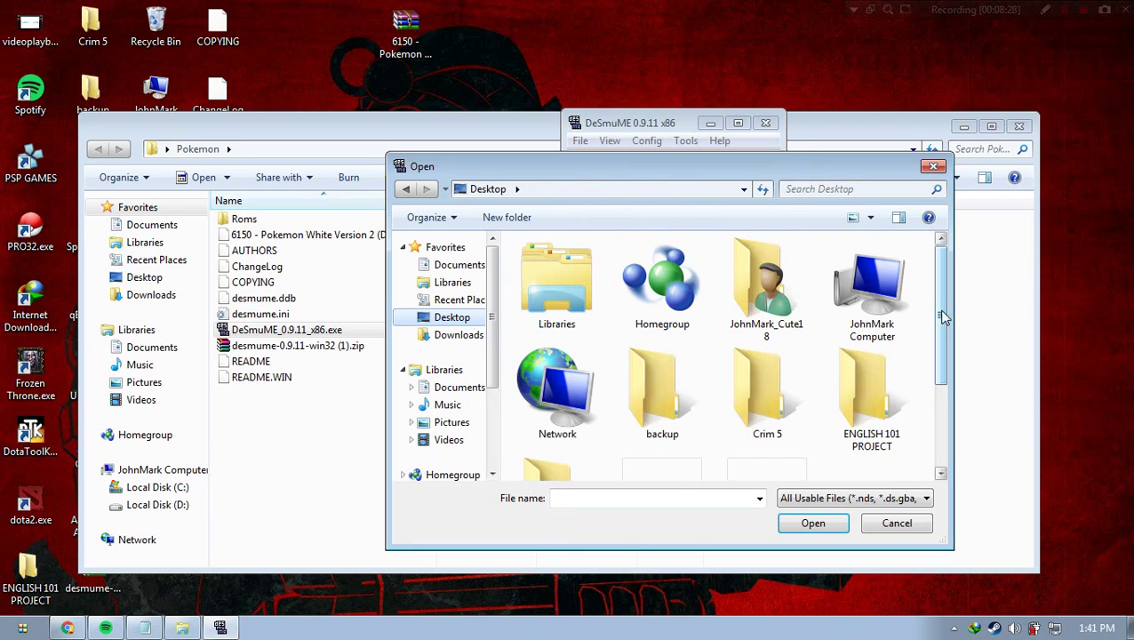
scroll(942, 311, "down", 1)
scroll(940, 331, "up", 1)
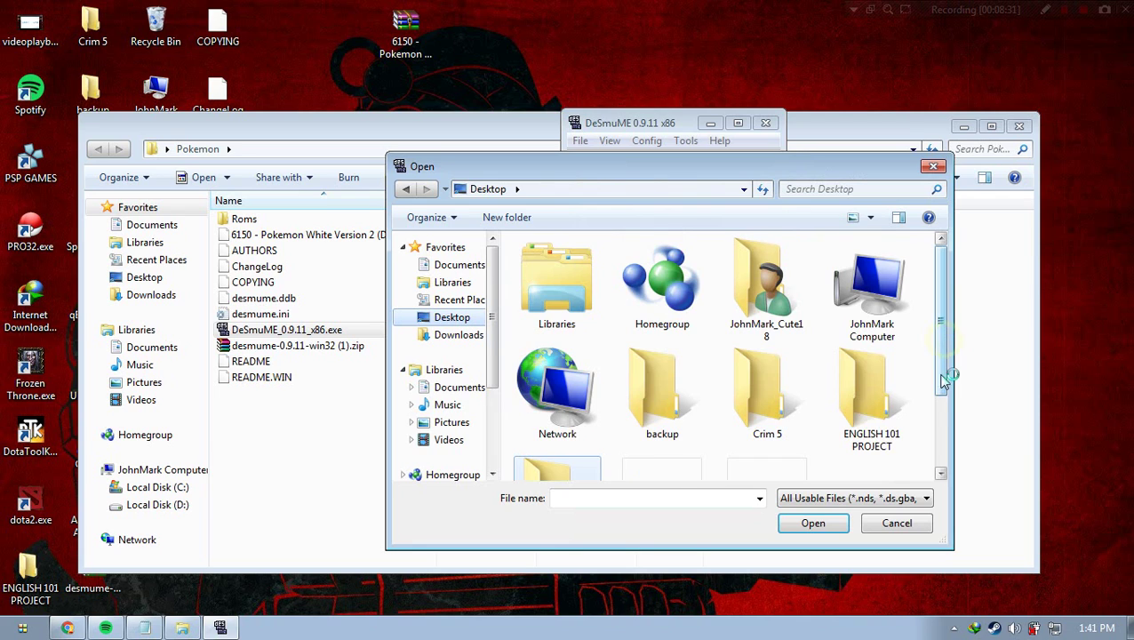
scroll(942, 382, "down", 1)
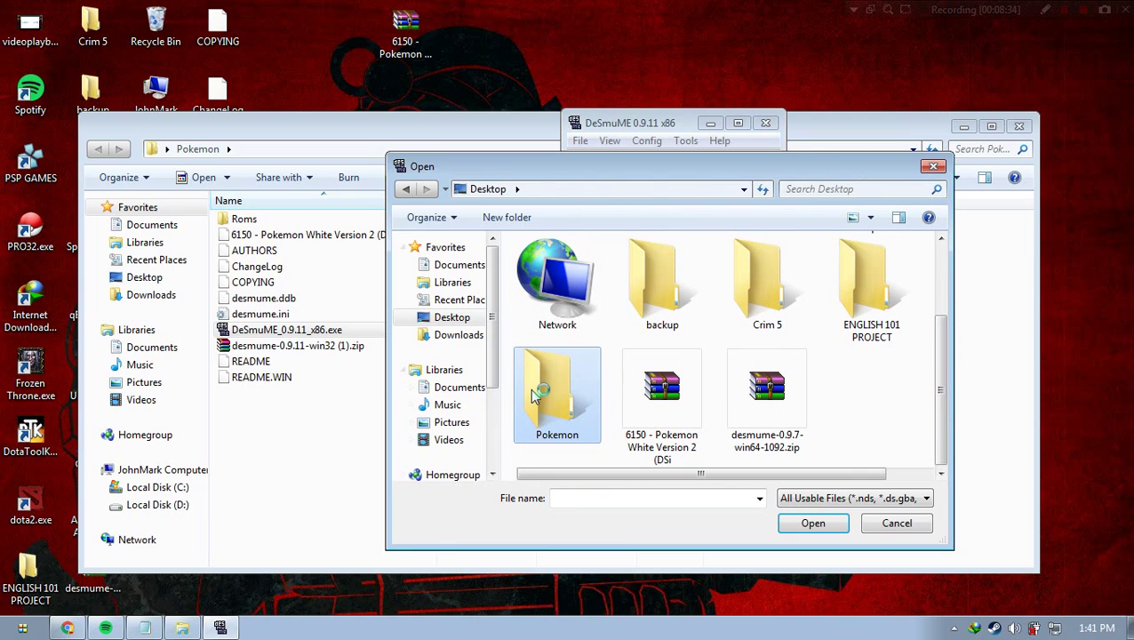
double_click(538, 393)
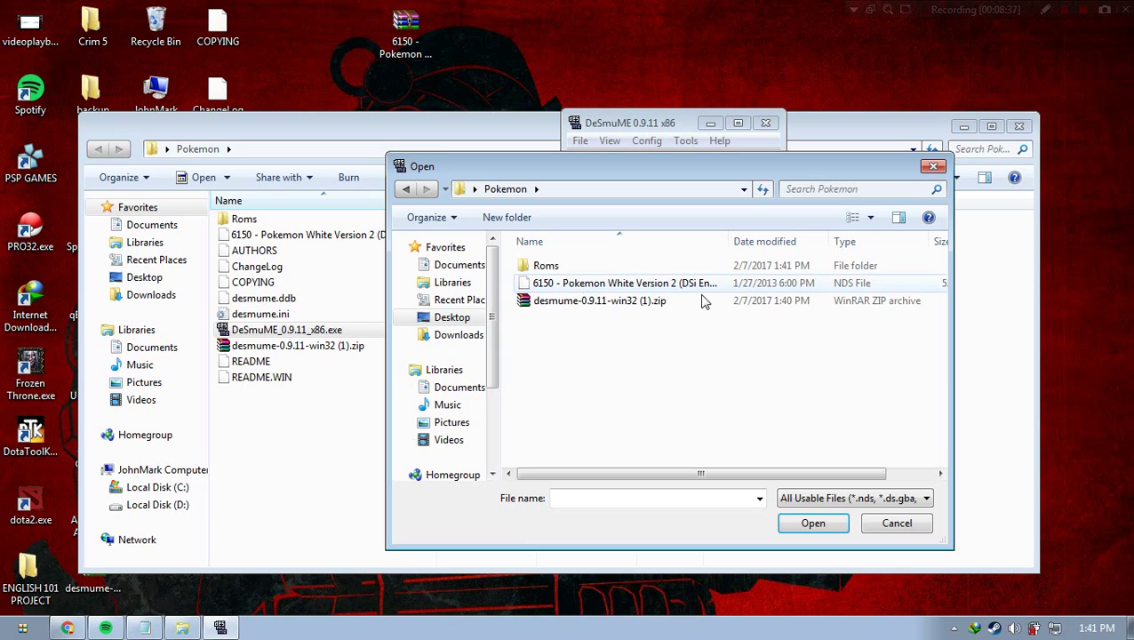
left_click(557, 284)
left_click(812, 524)
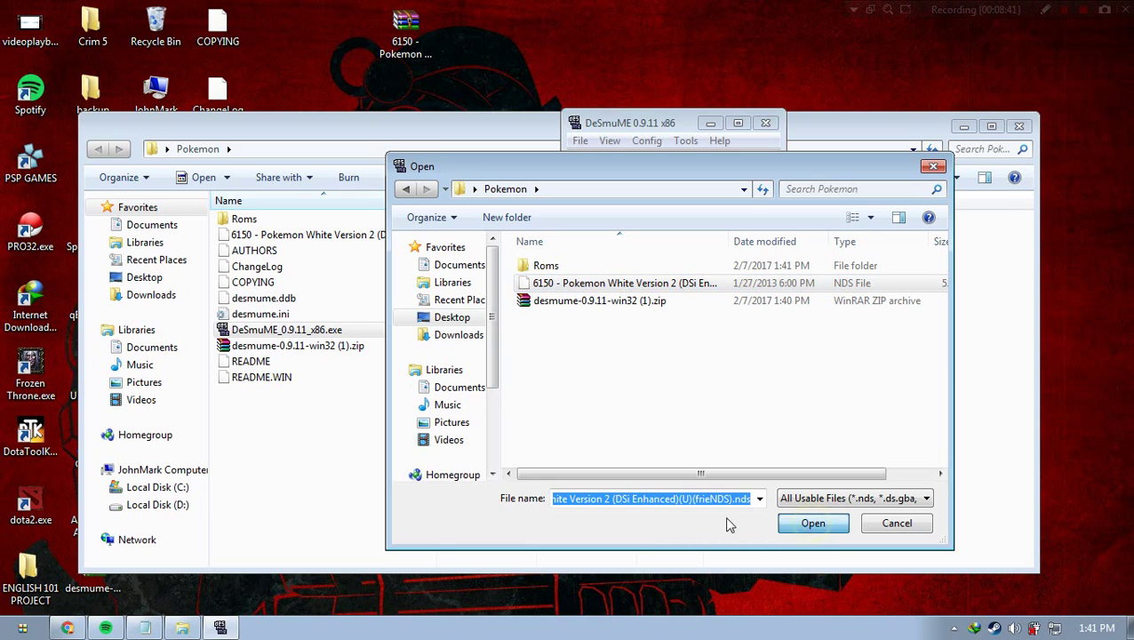
left_click(809, 529)
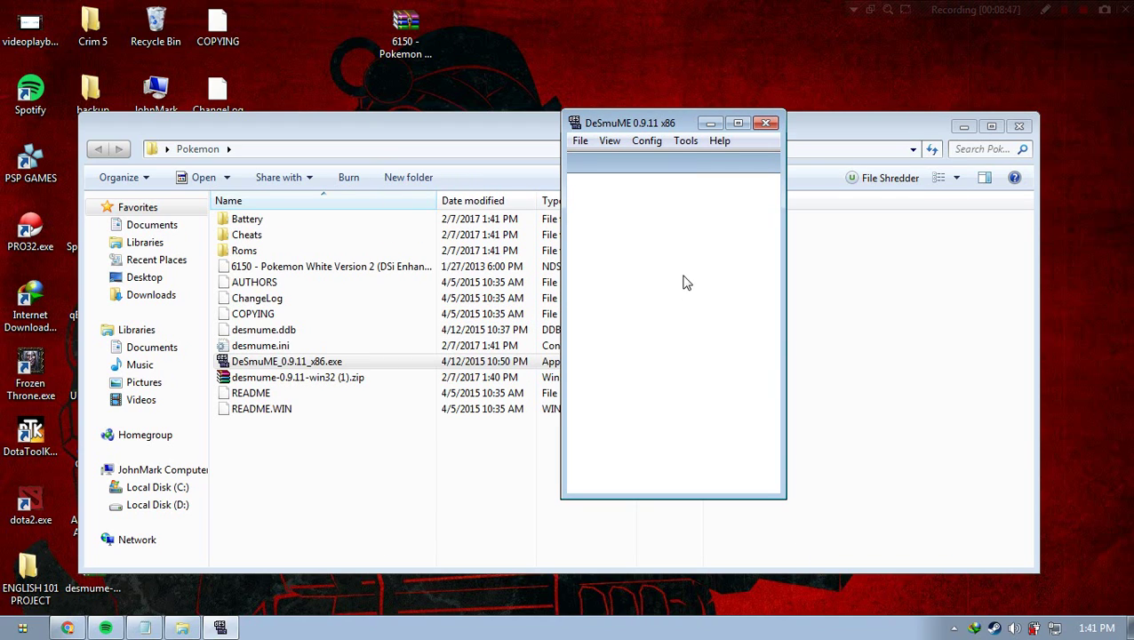
- Replace all the text in the note with "here we go" and minimise the note
left_click(144, 628)
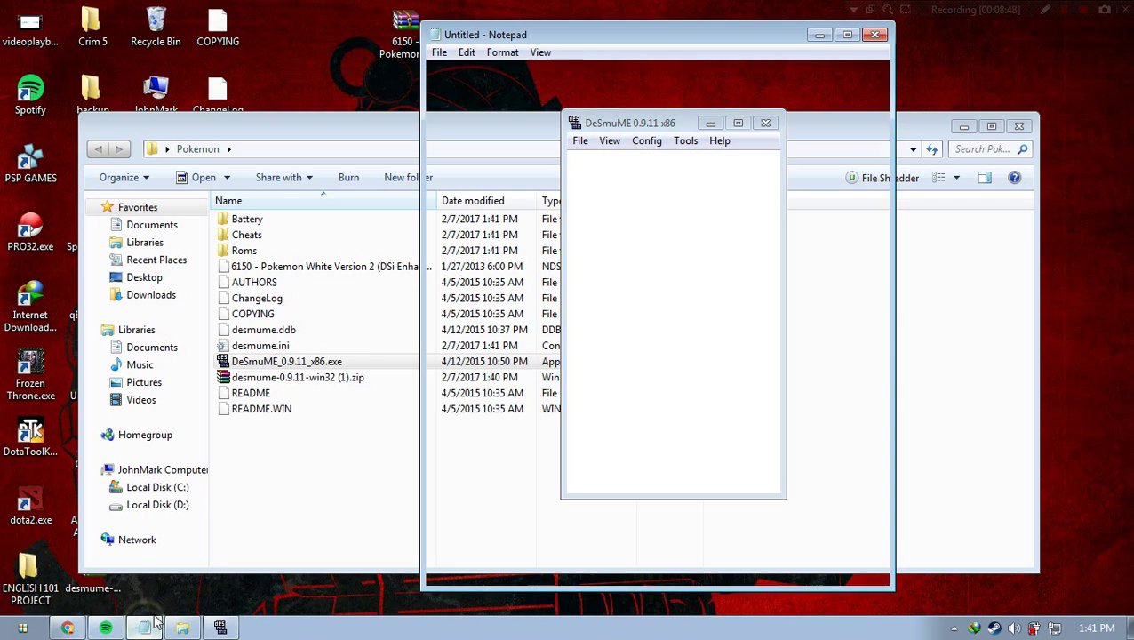
key("ctrl+v")
left_click_drag(637, 462, 429, 64)
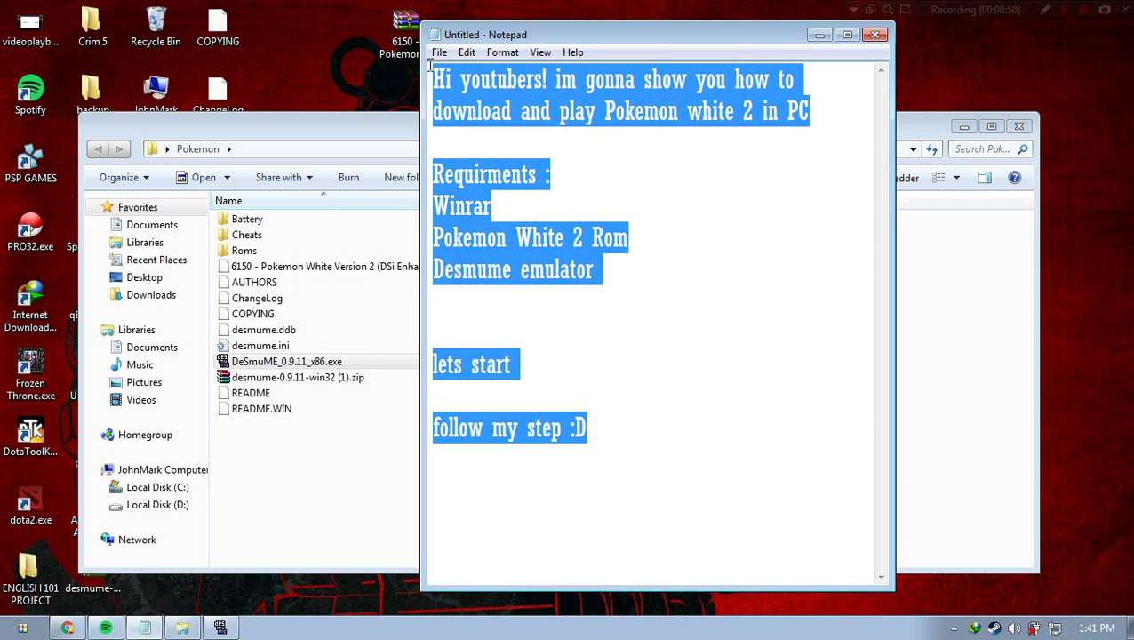
type("here we go")
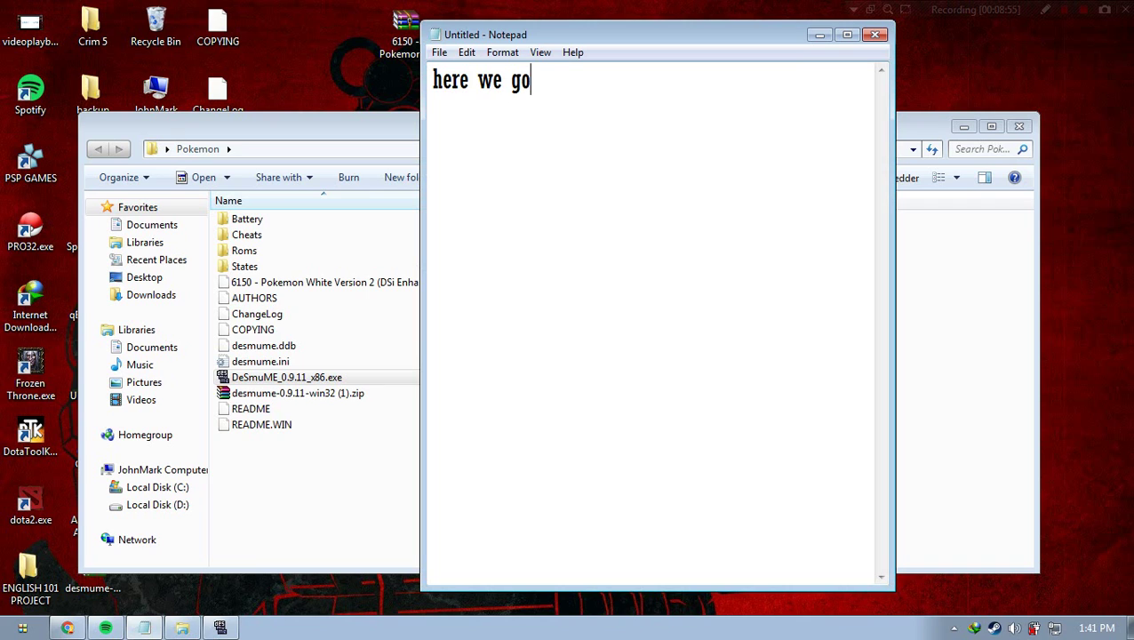
left_click(818, 35)
- Enlarge the emulator window and reposition it so that the whole window fits on the desktop
left_click_drag(684, 127, 543, 119)
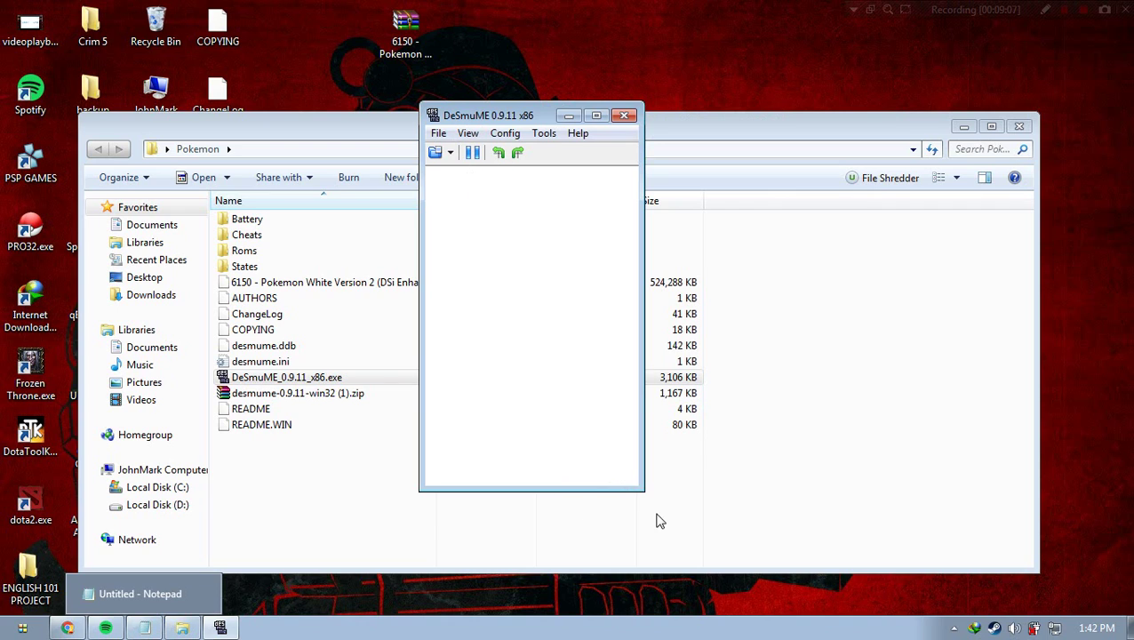
left_click_drag(639, 488, 750, 586)
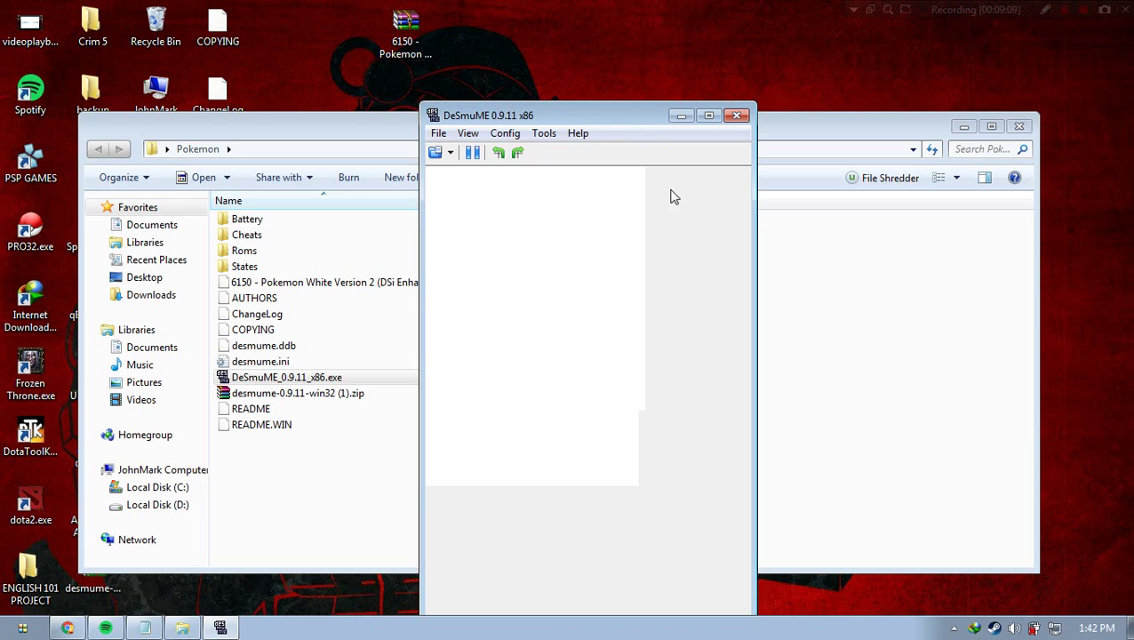
left_click_drag(635, 127, 582, 60)
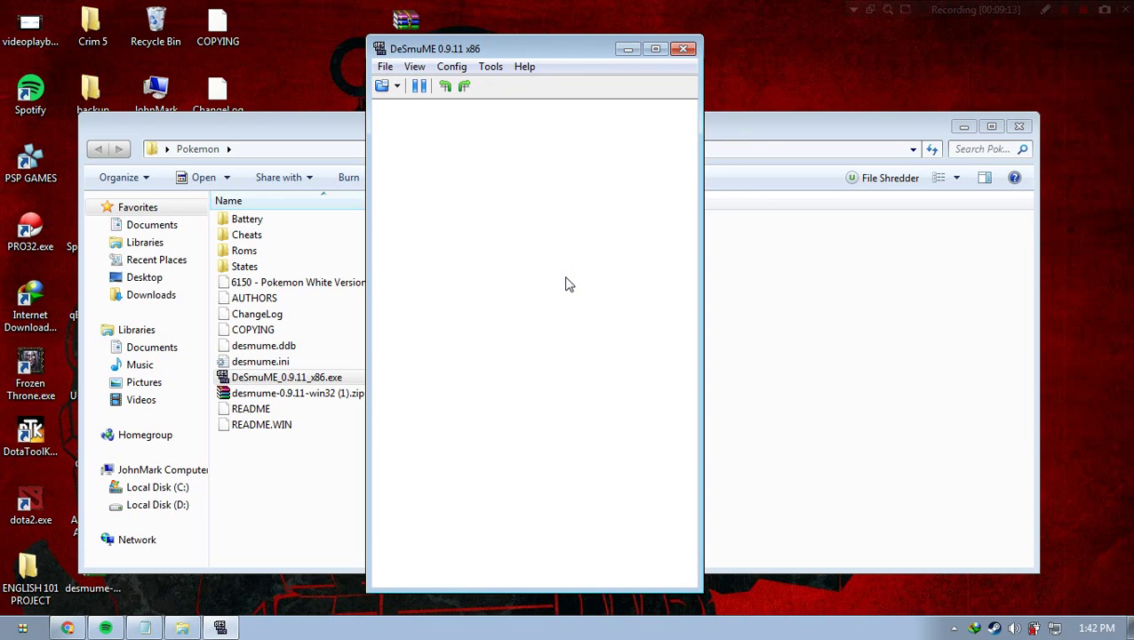
left_click(450, 69)
left_click(450, 69)
left_click(414, 67)
mouse_move(384, 67)
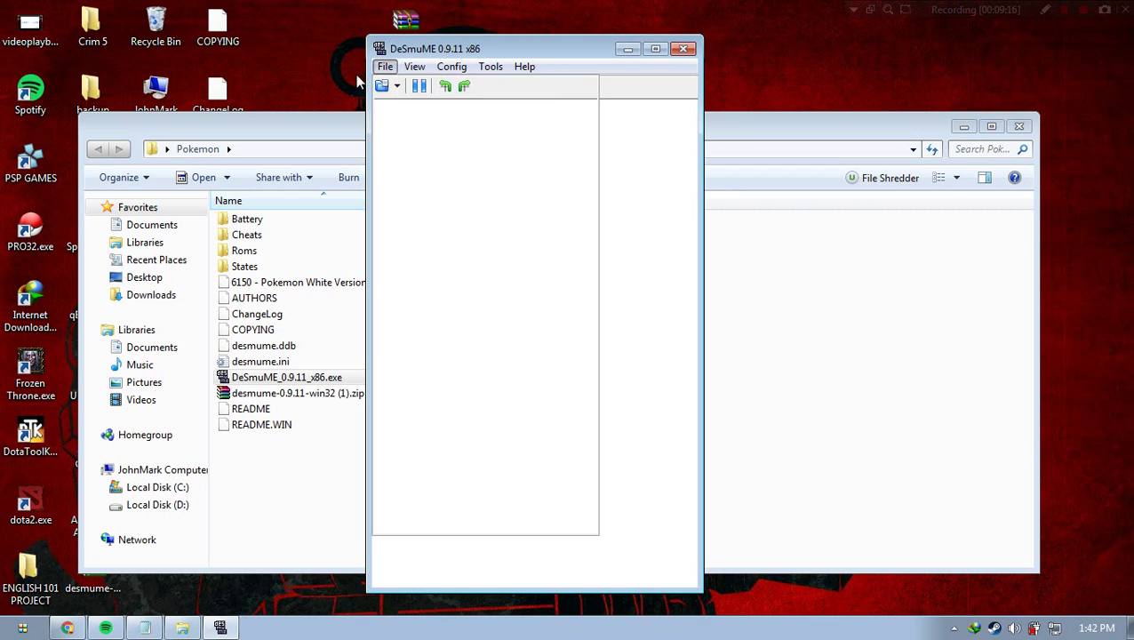
left_click(811, 299)
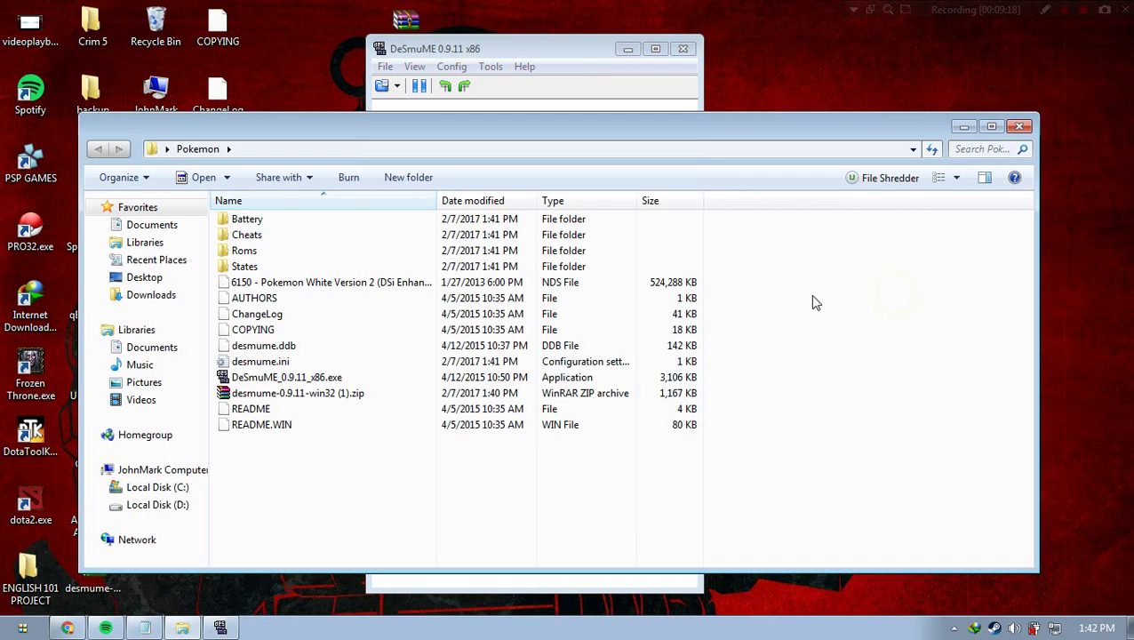
left_click(566, 49)
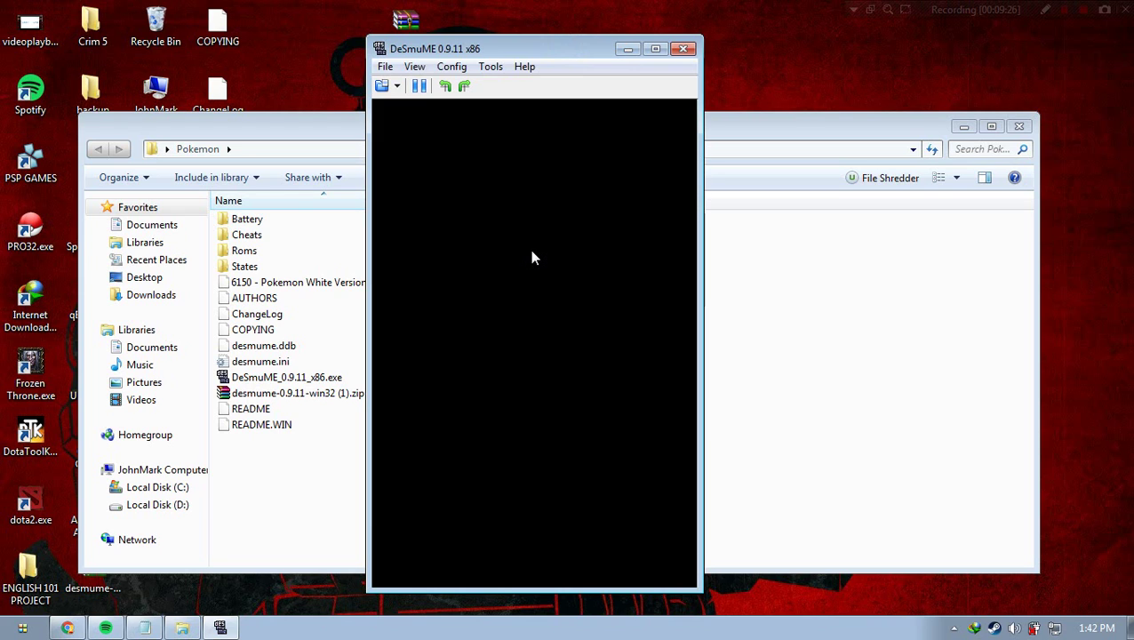
left_click(442, 72)
left_click(440, 71)
left_click(438, 71)
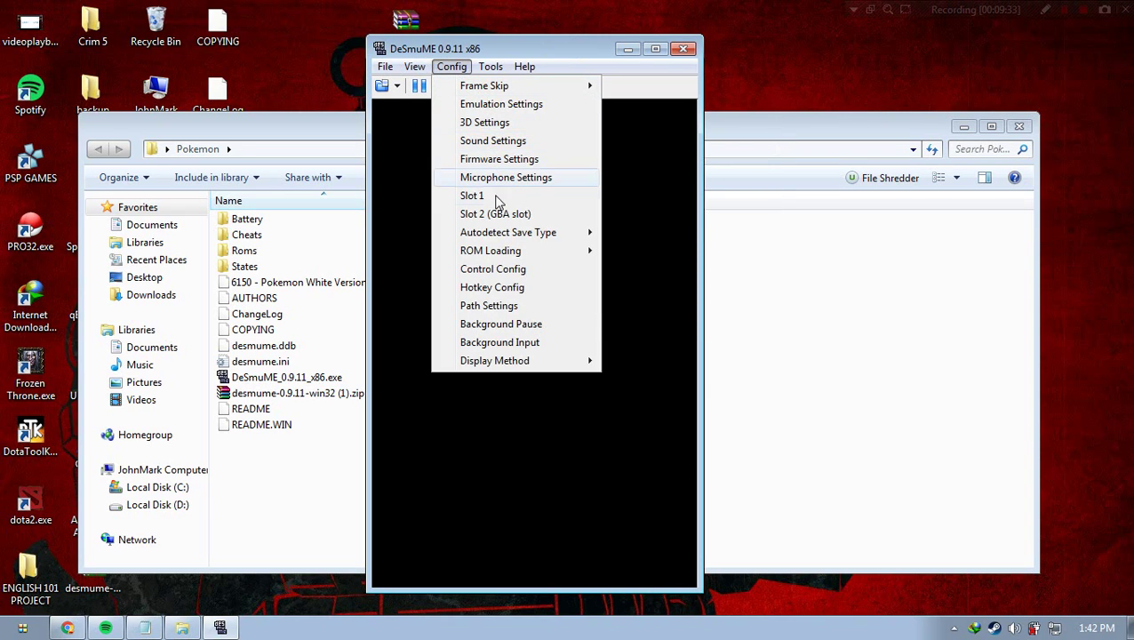
left_click(488, 67)
mouse_move(412, 71)
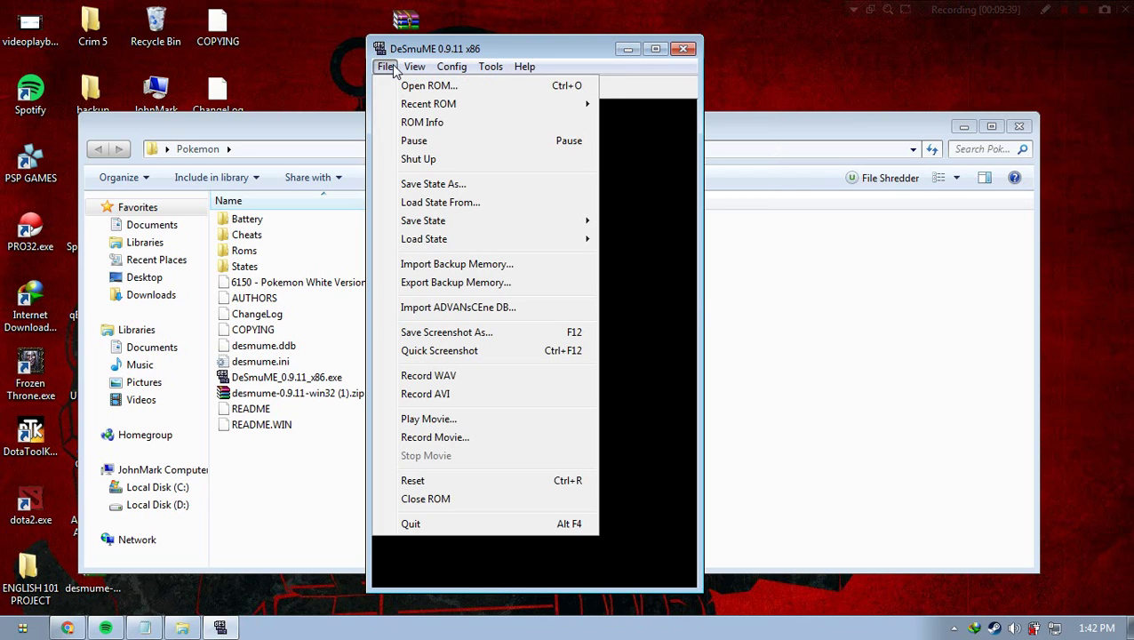
left_click(605, 241)
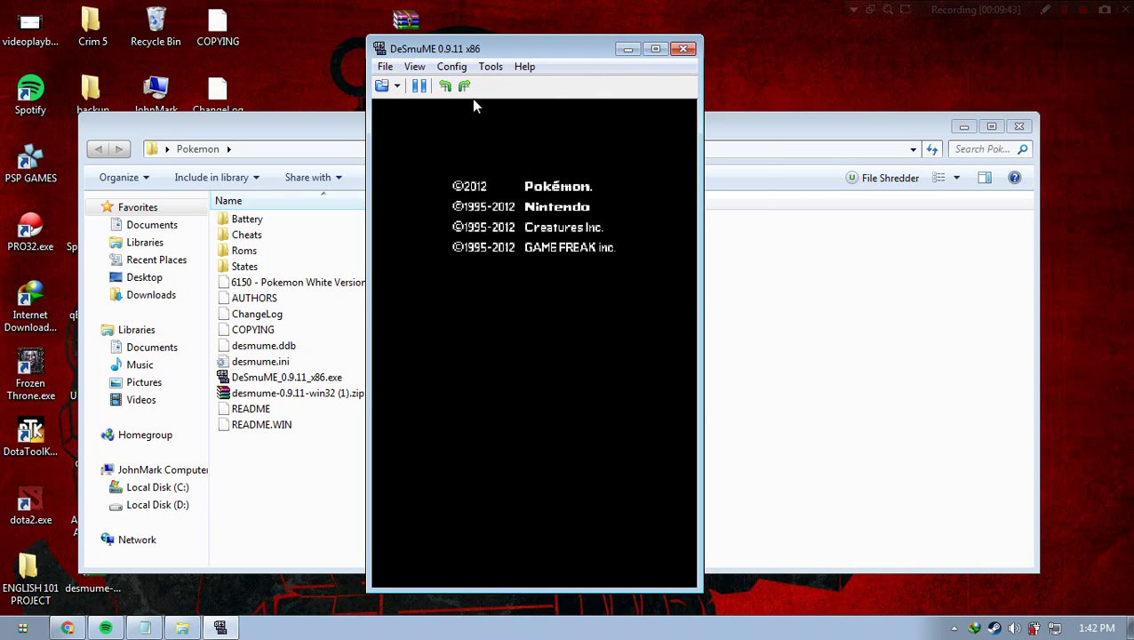
- View the emulation settings and close them without changing anything
left_click(491, 67)
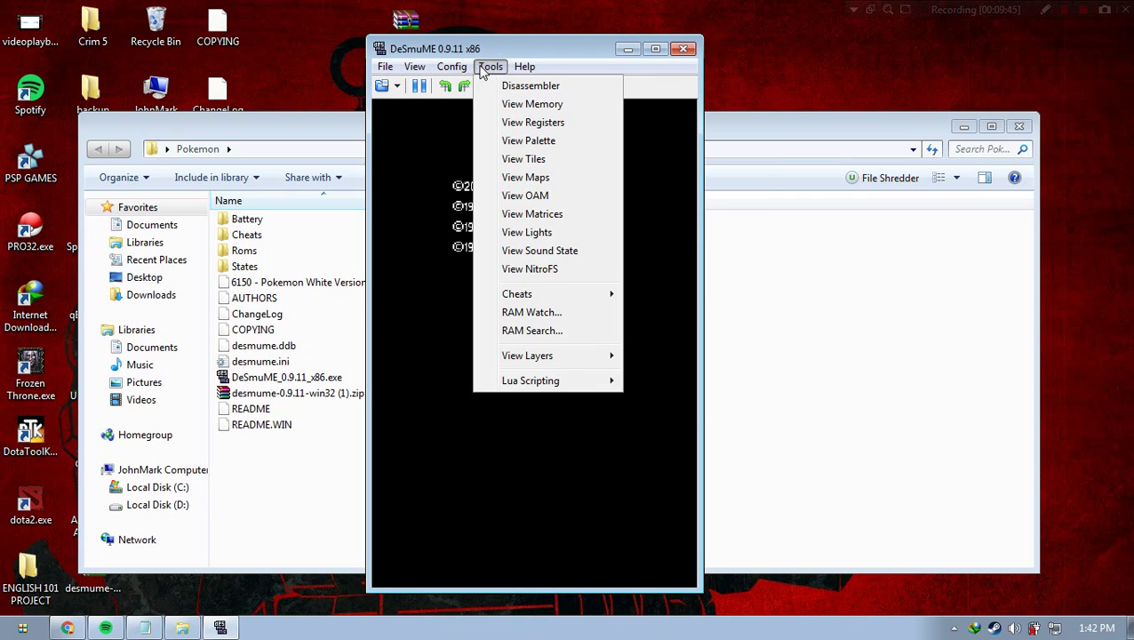
mouse_move(471, 73)
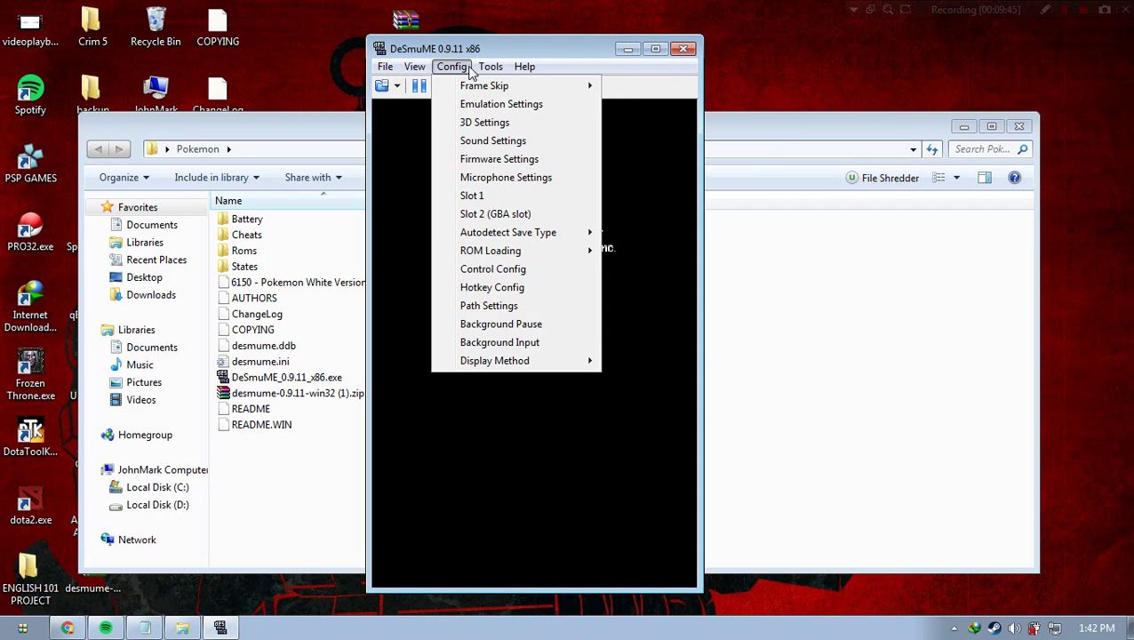
left_click(473, 104)
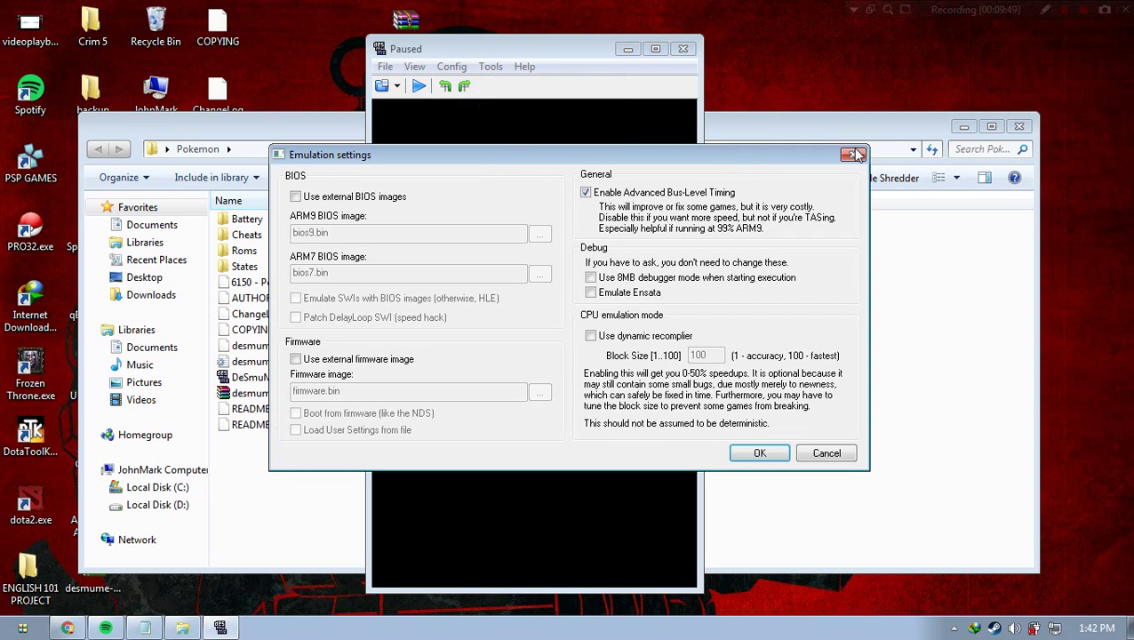
left_click(853, 155)
- Show the emulator's control configuration to review the button mappings, moving the dialog off the game display
left_click(452, 67)
mouse_move(468, 89)
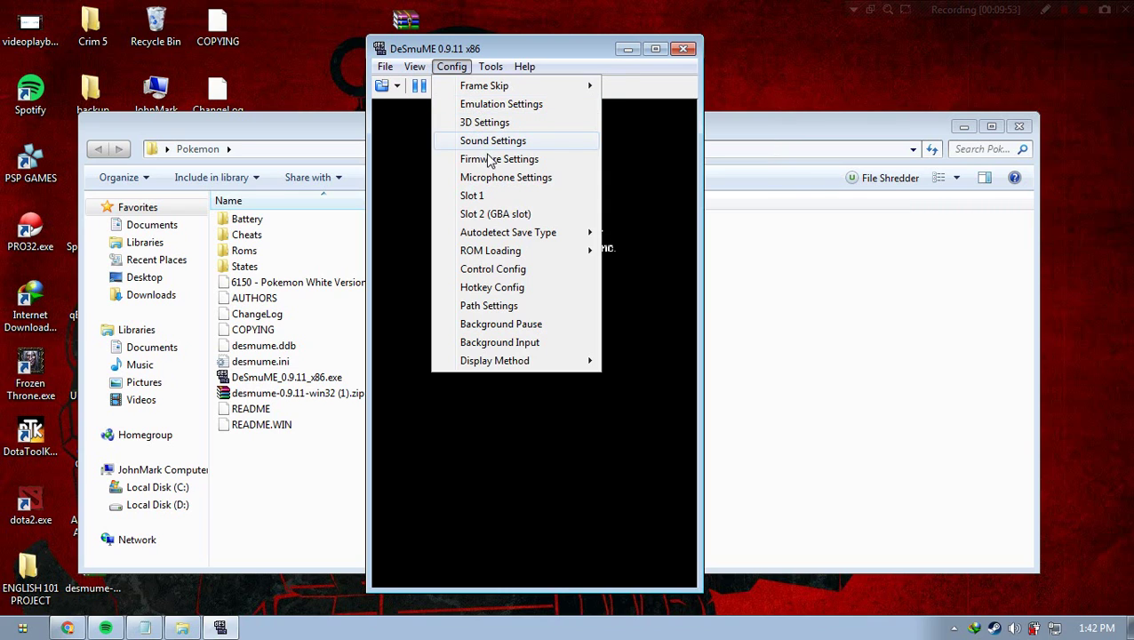
mouse_move(495, 235)
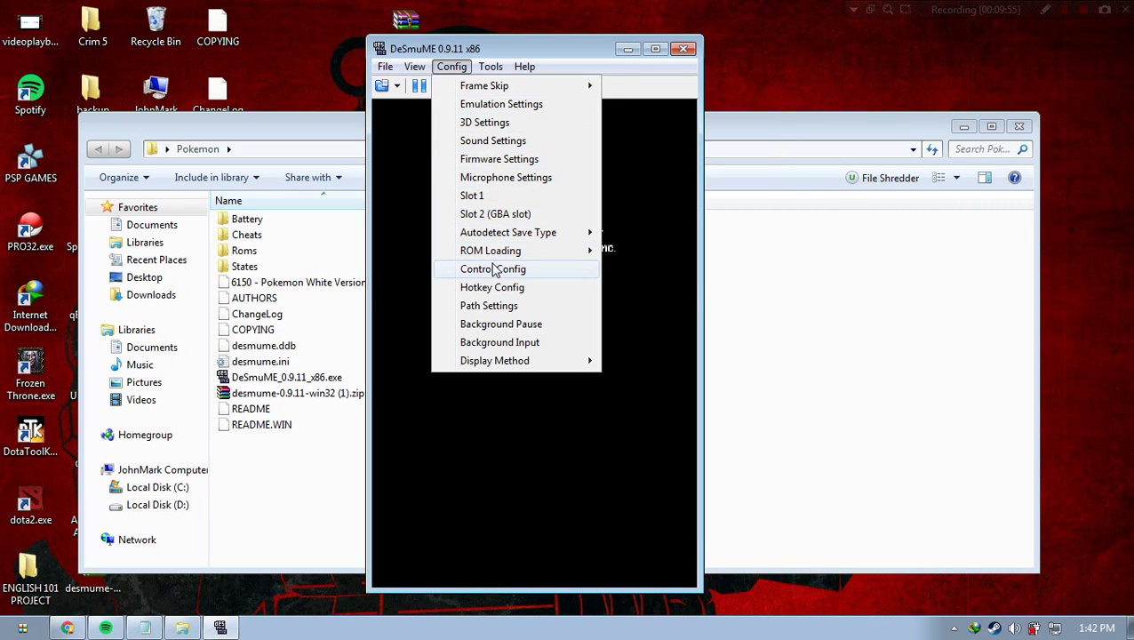
left_click(494, 270)
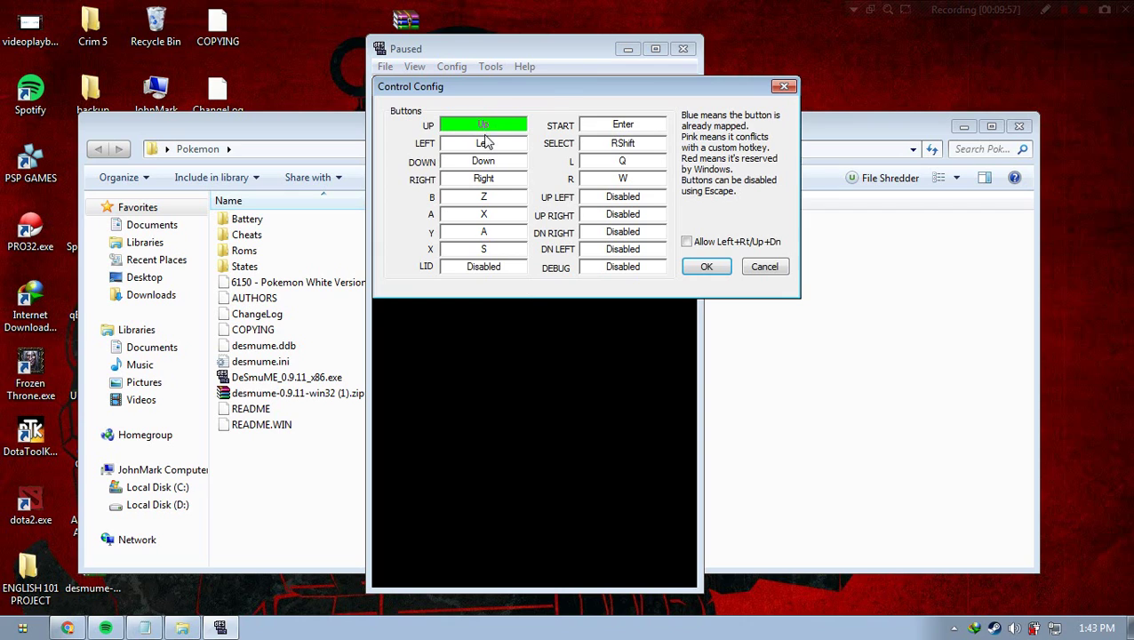
left_click_drag(557, 85, 343, 107)
left_click(265, 219)
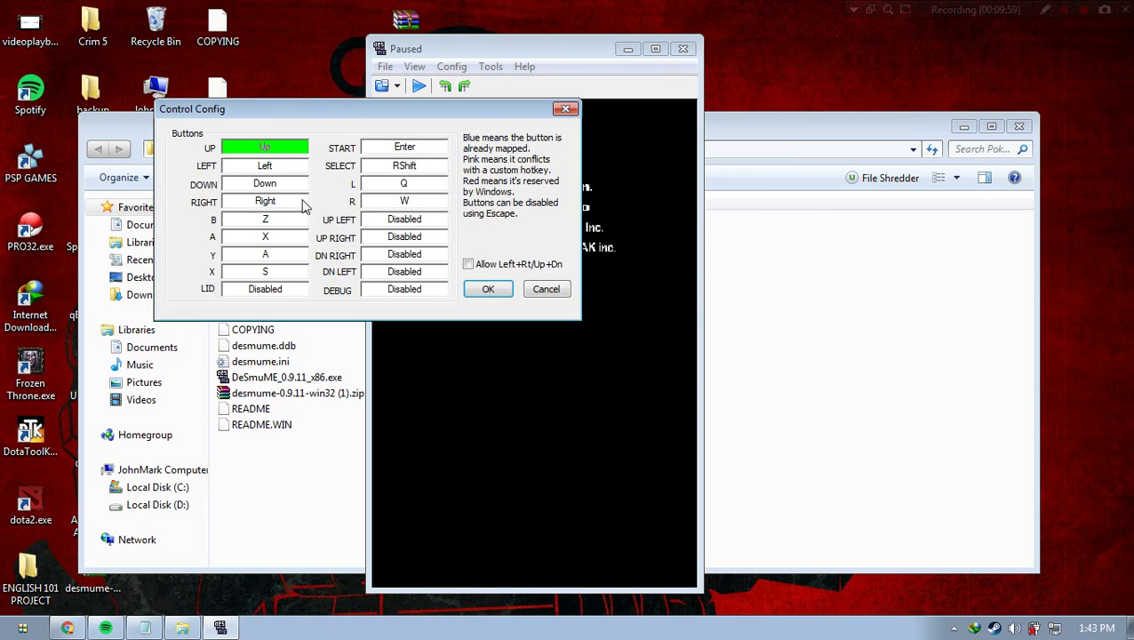
- Clear the note's text, minimise the note and close the control configuration dialog without changes
left_click(145, 628)
left_click_drag(552, 88, 419, 93)
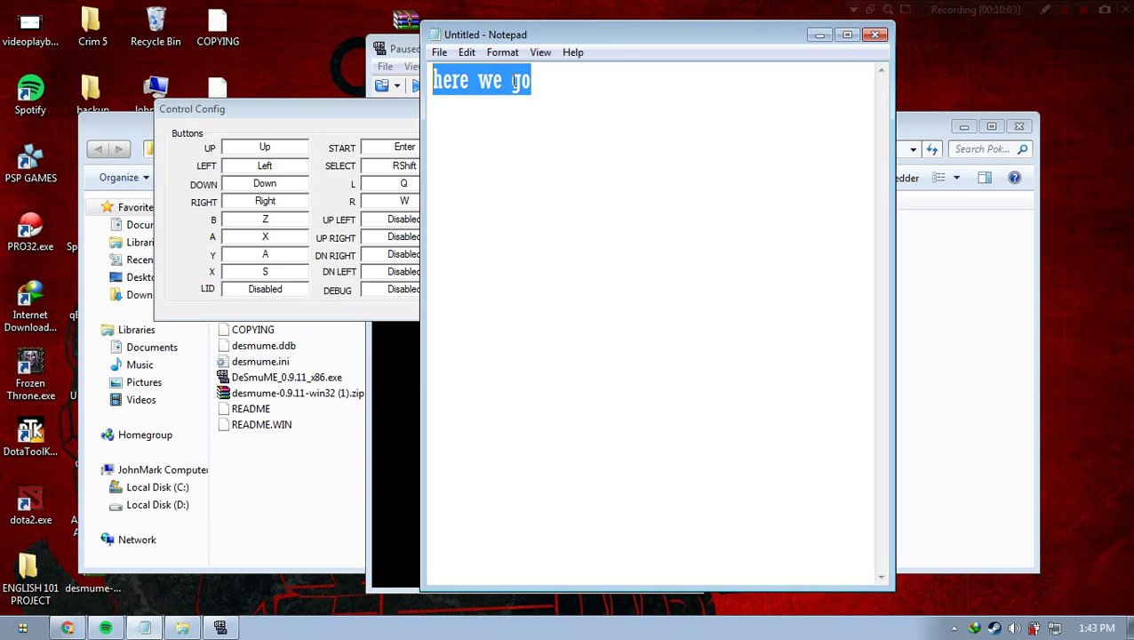
key("BackSpace")
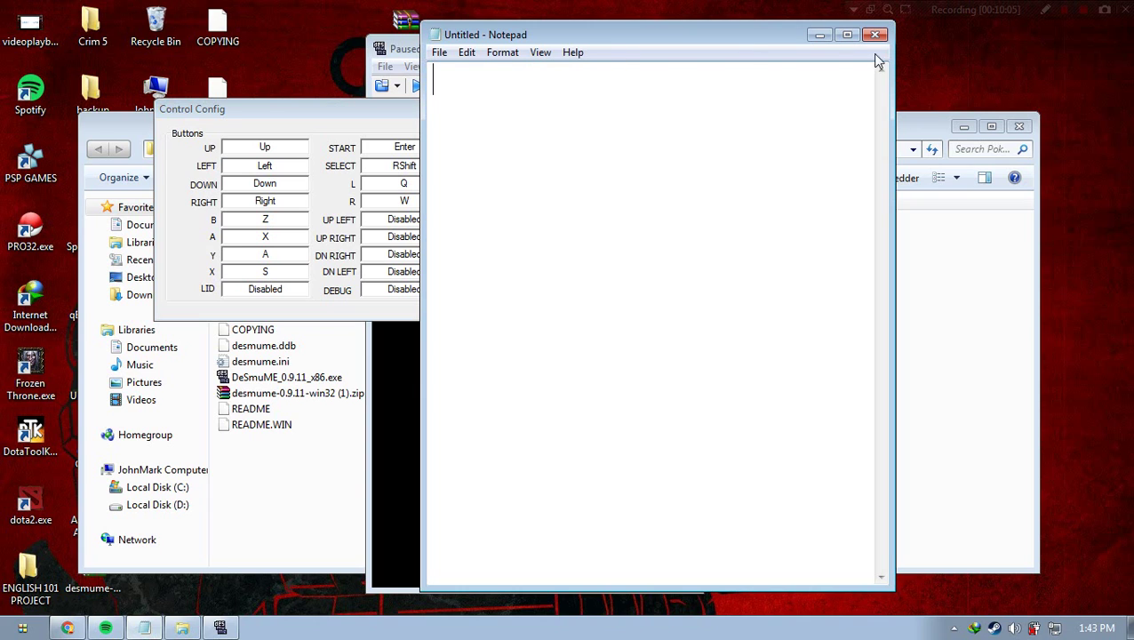
left_click(820, 35)
left_click(565, 108)
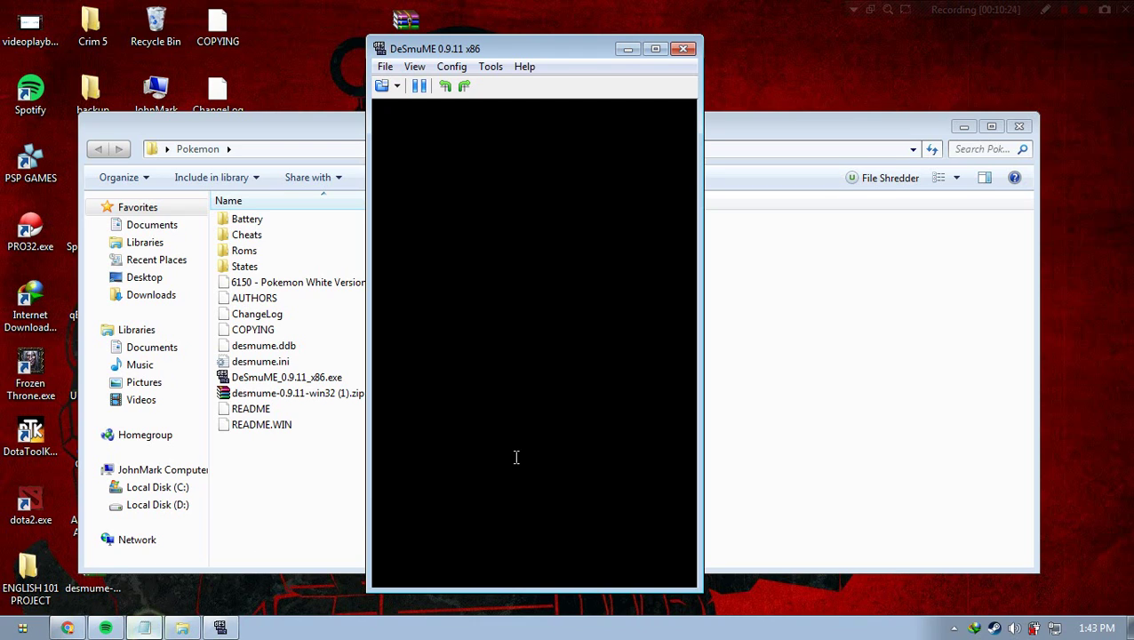
- Write "im lag because im recording" in the note and minimise it
key("alt+Tab")
type("im lag because im recording")
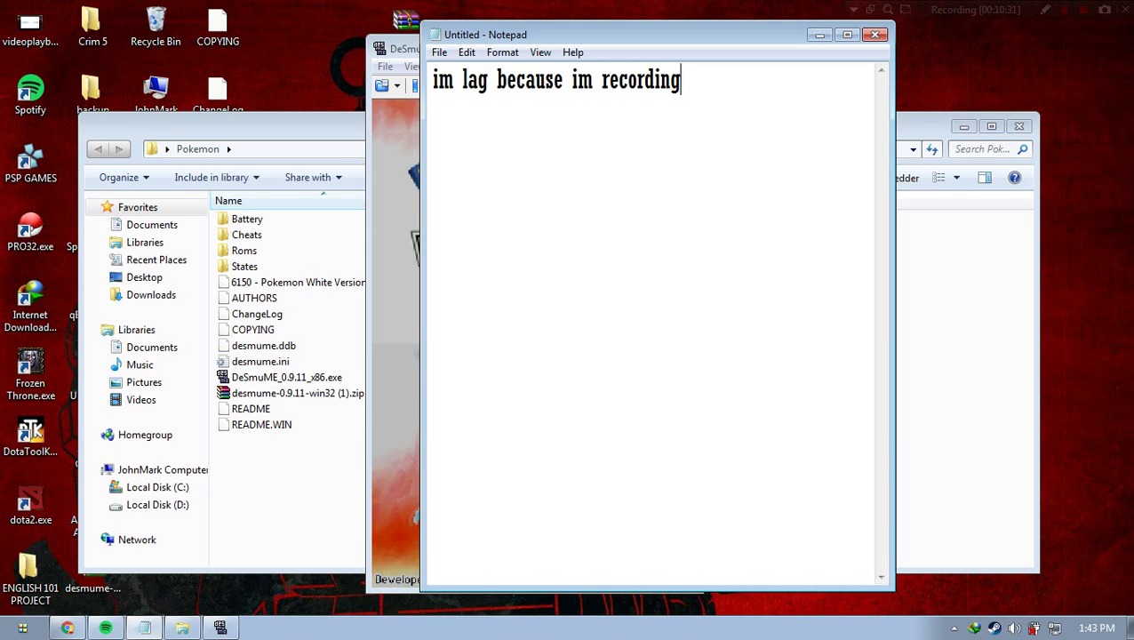
left_click(818, 35)
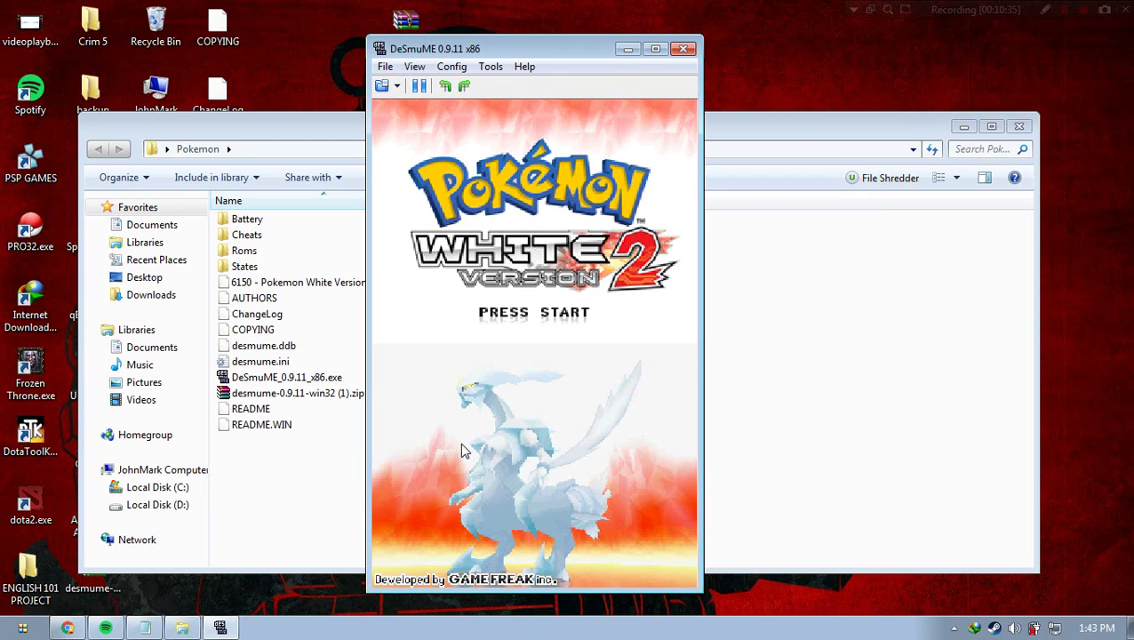
- Replace the note's text with "Thanks for watching i hope you enjoy it please like and subscribe Bye"
left_click(144, 628)
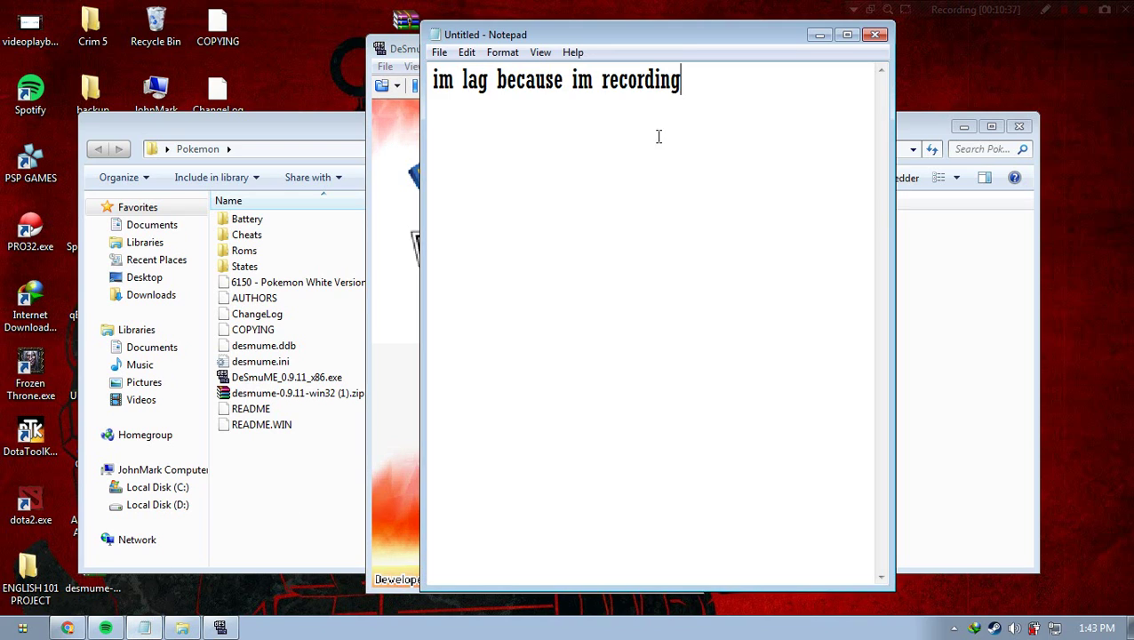
key("ctrl+a")
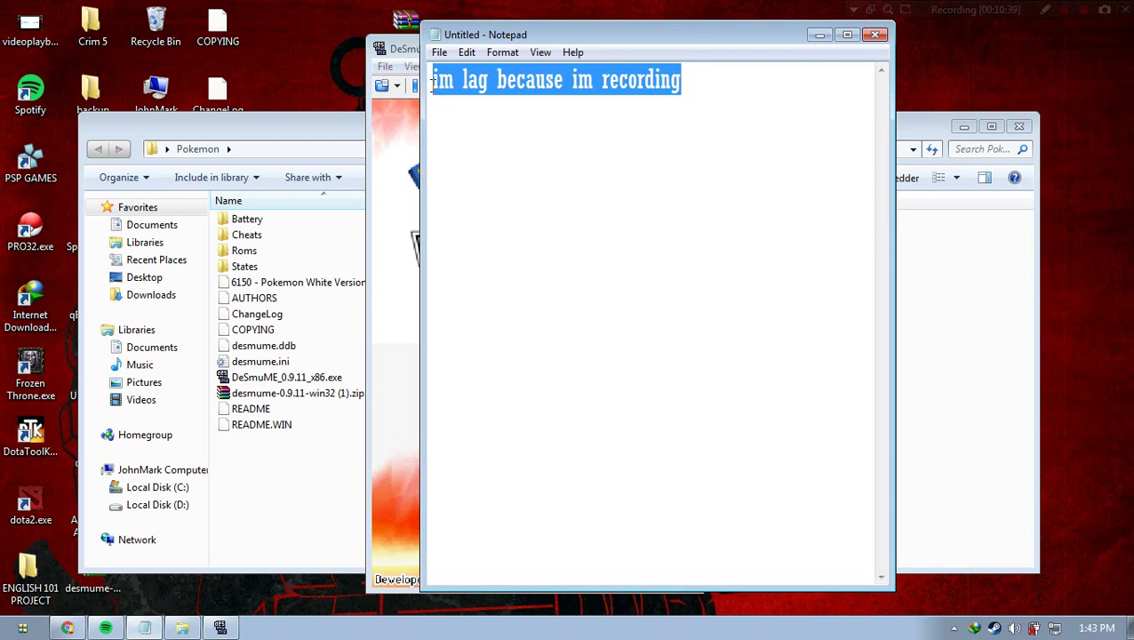
type("Thanks for watching i hope you ")
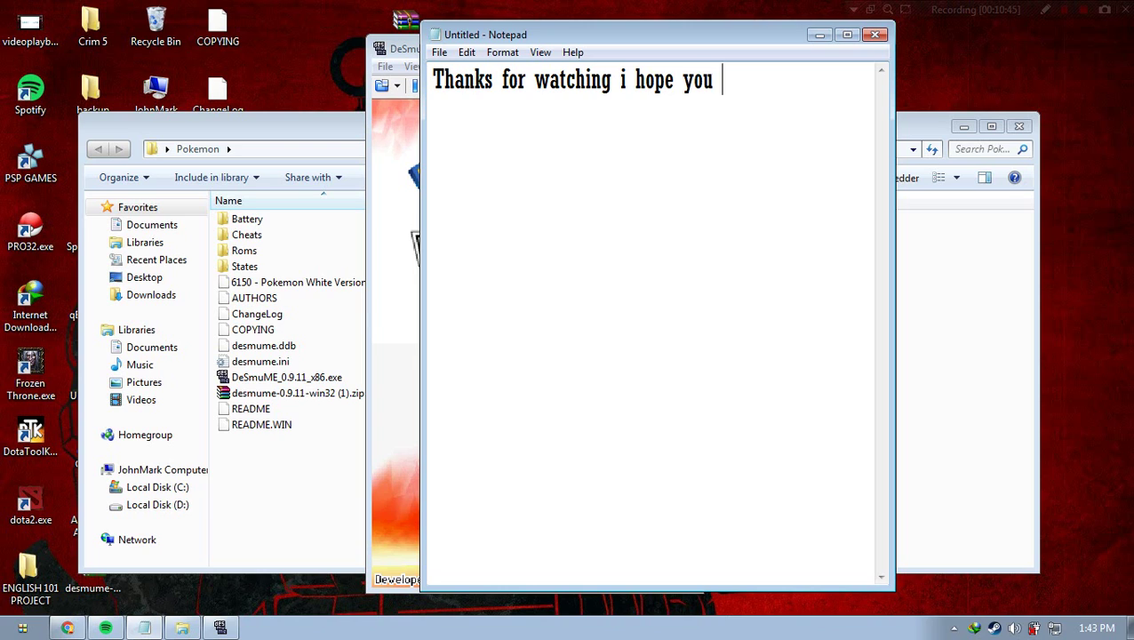
type("enjoy it please like and subscribe")
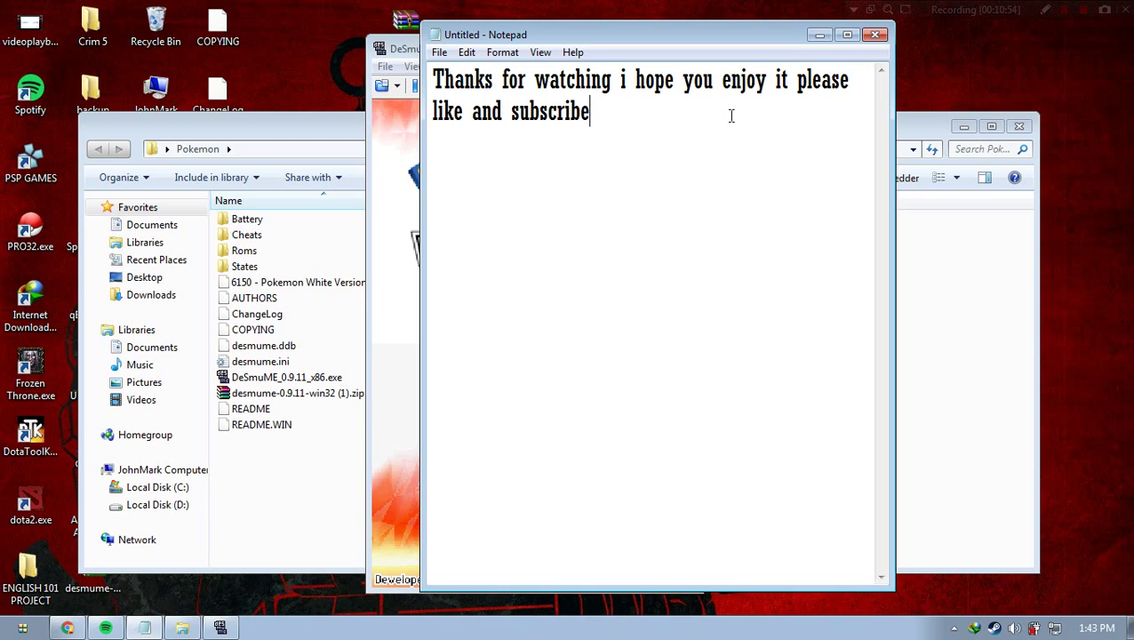
type(" Bye")
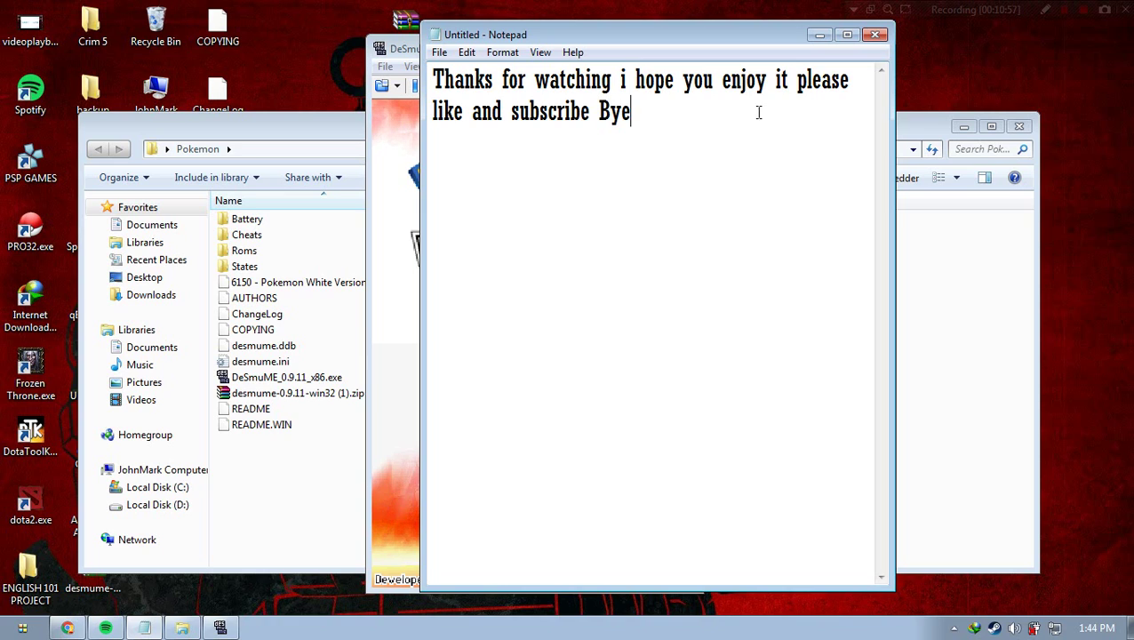